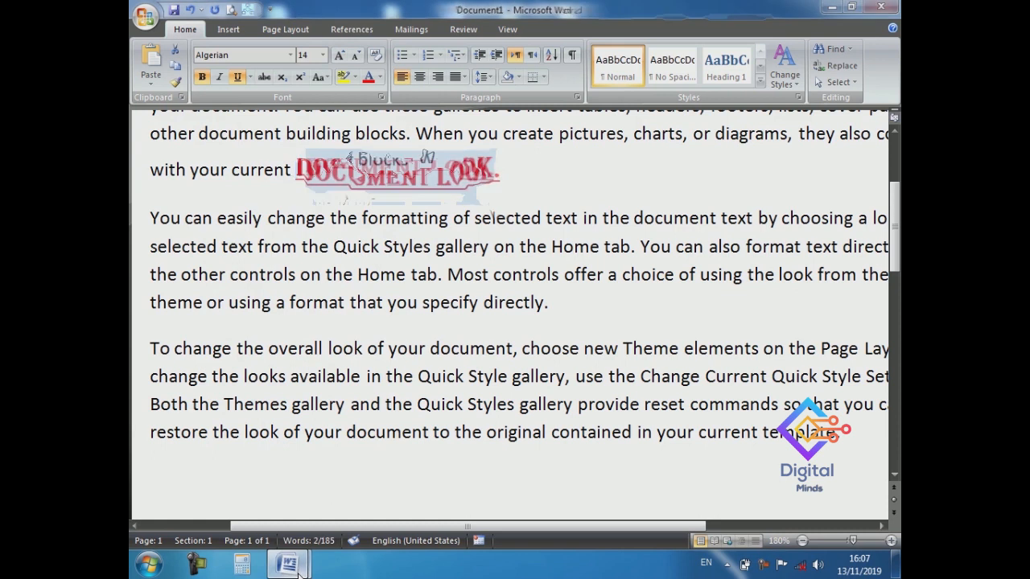
- Switch to the document On the Insert ta1.docx and paste the copied text above English Note as linked Formatted Text (RTF)
{"action": "mouse_move", "coordinate": [306, 567]}
{"action": "left_click", "coordinate": [395, 458]}
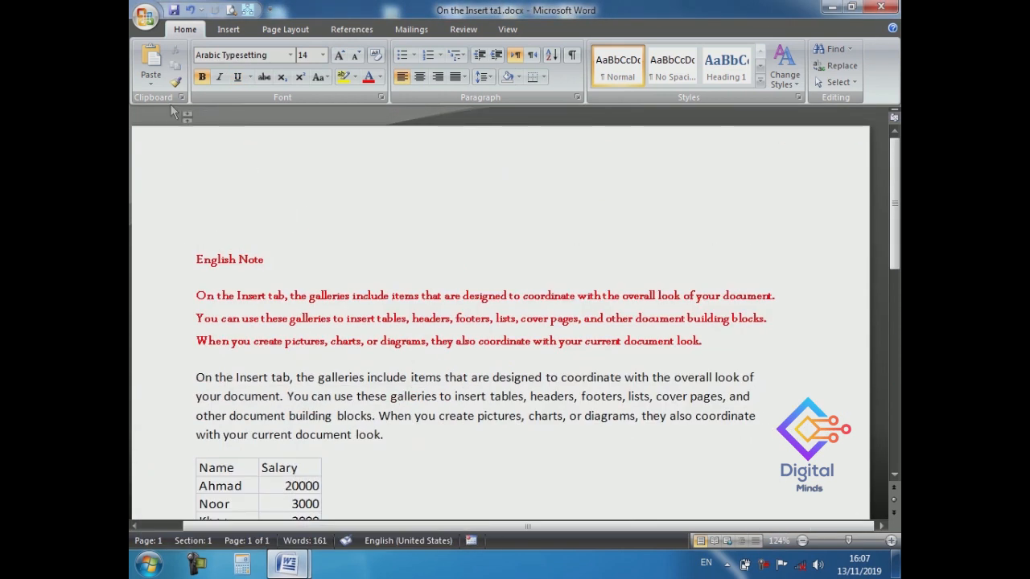
{"action": "left_click", "coordinate": [150, 76]}
{"action": "left_click", "coordinate": [170, 119]}
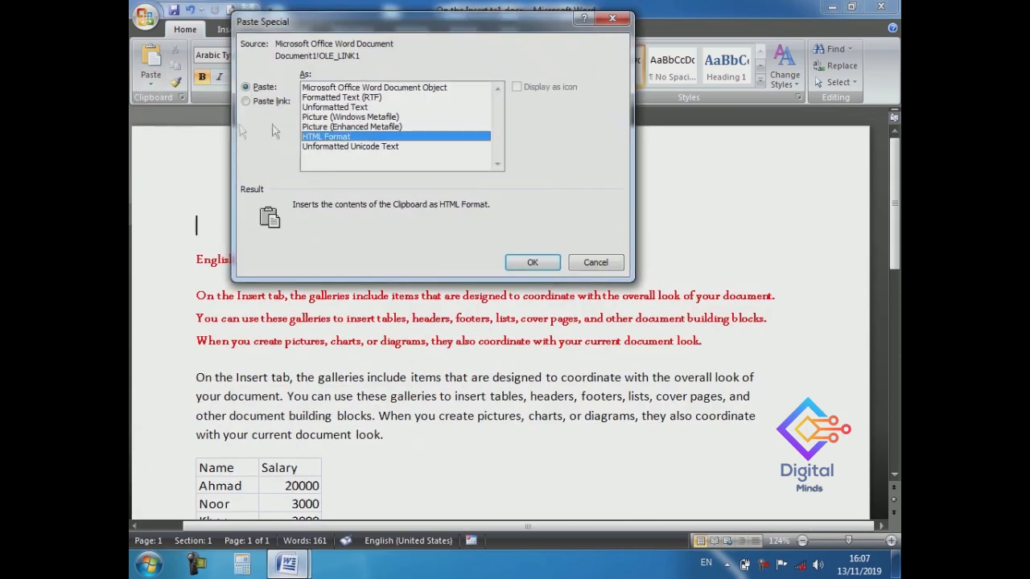
{"action": "left_click", "coordinate": [257, 101]}
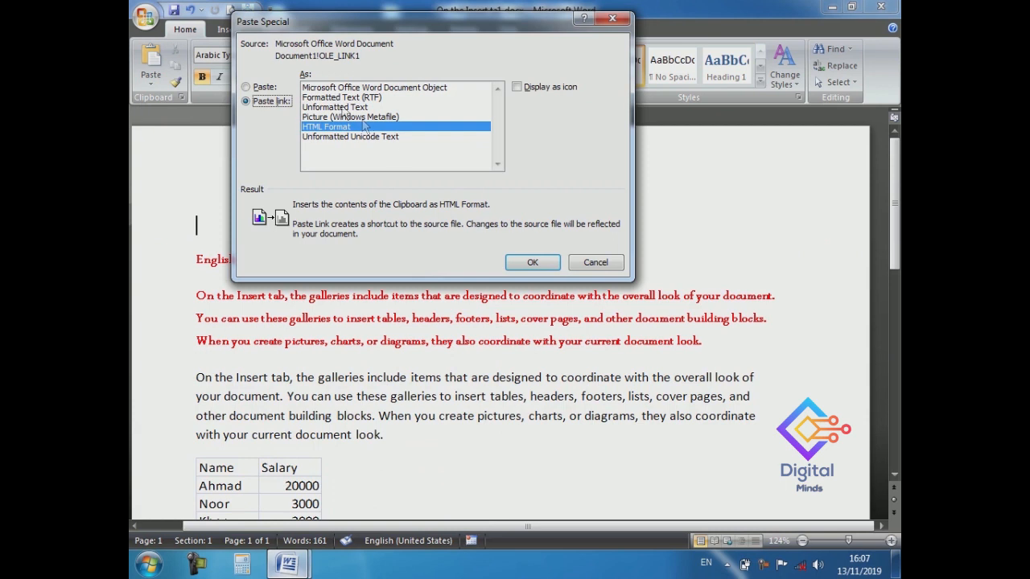
{"action": "key", "text": "Up"}
{"action": "key", "text": "Up"}
{"action": "key", "text": "Up"}
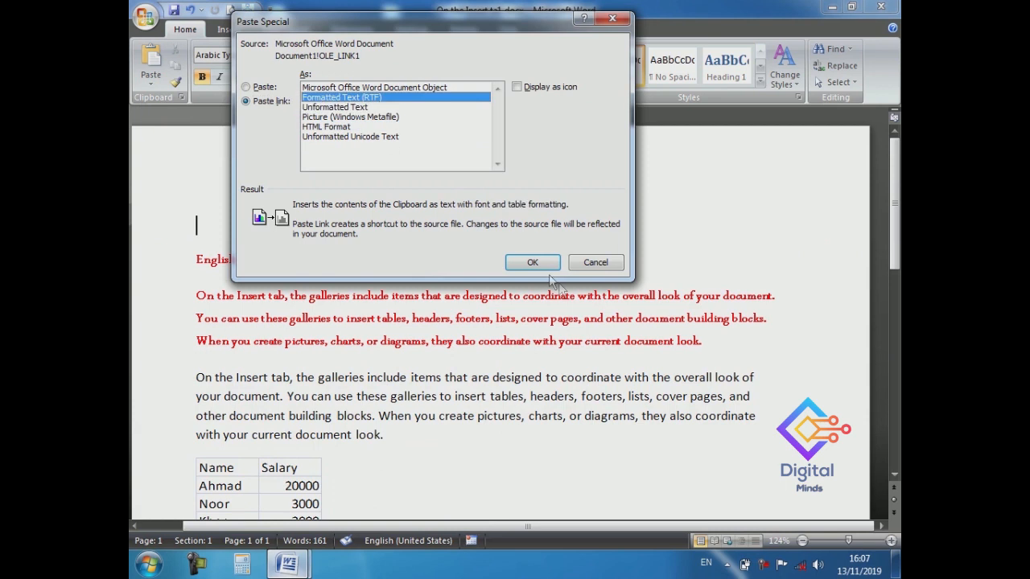
{"action": "left_click", "coordinate": [541, 270]}
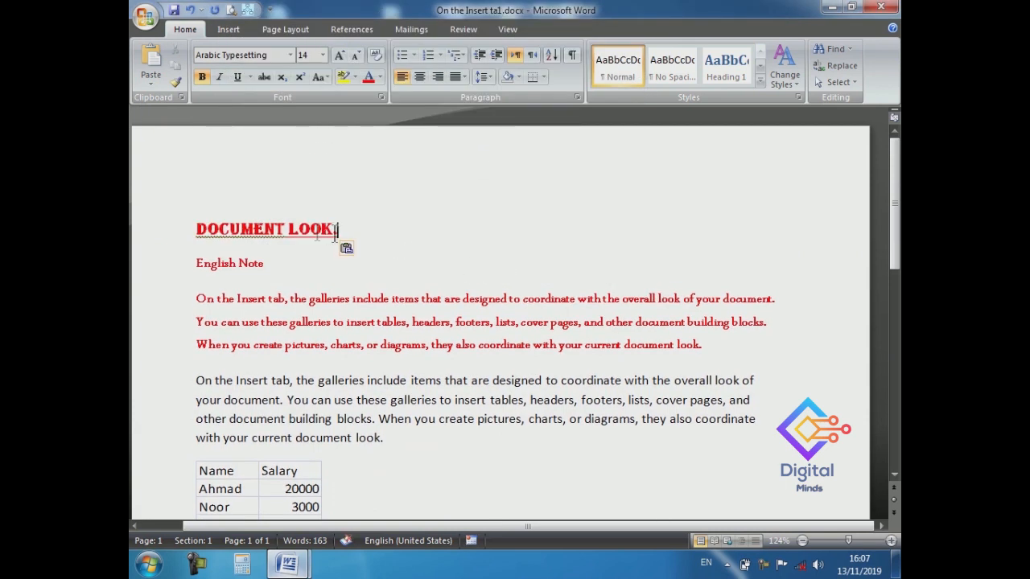
- Set the pasted heading to match the destination formatting, and change it to keep text only
{"action": "left_click", "coordinate": [357, 252]}
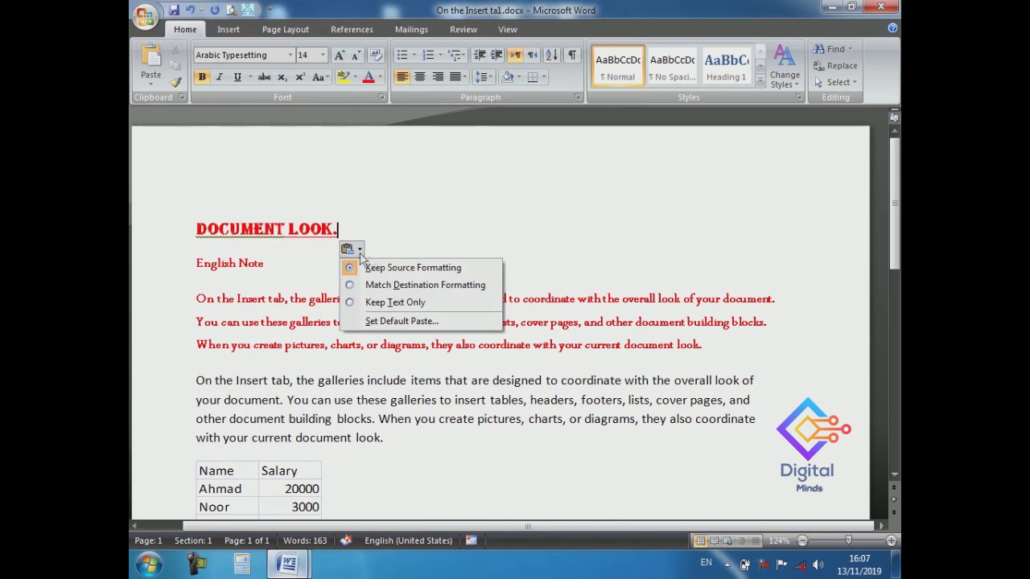
{"action": "left_click", "coordinate": [410, 290]}
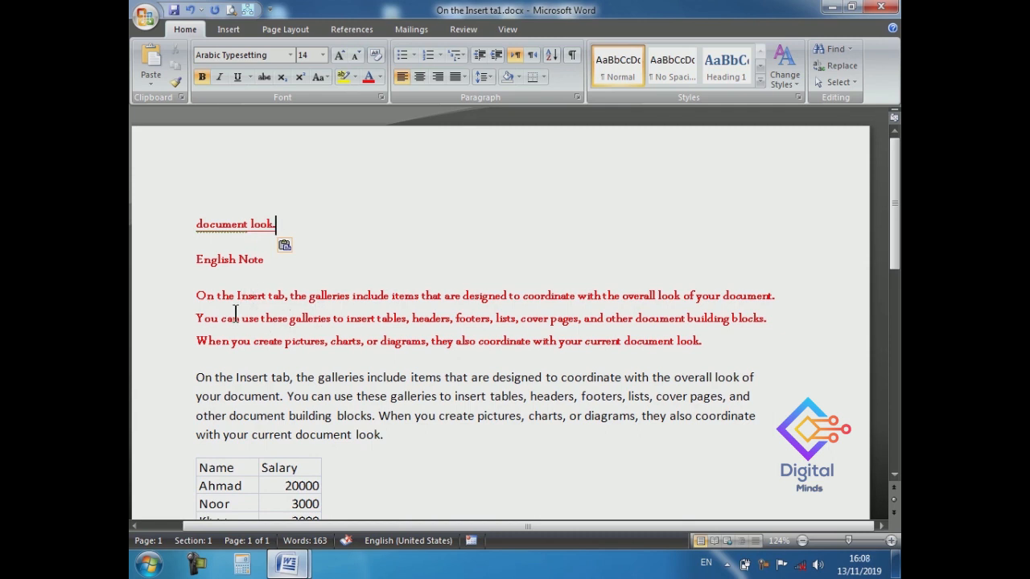
{"action": "left_click", "coordinate": [298, 250]}
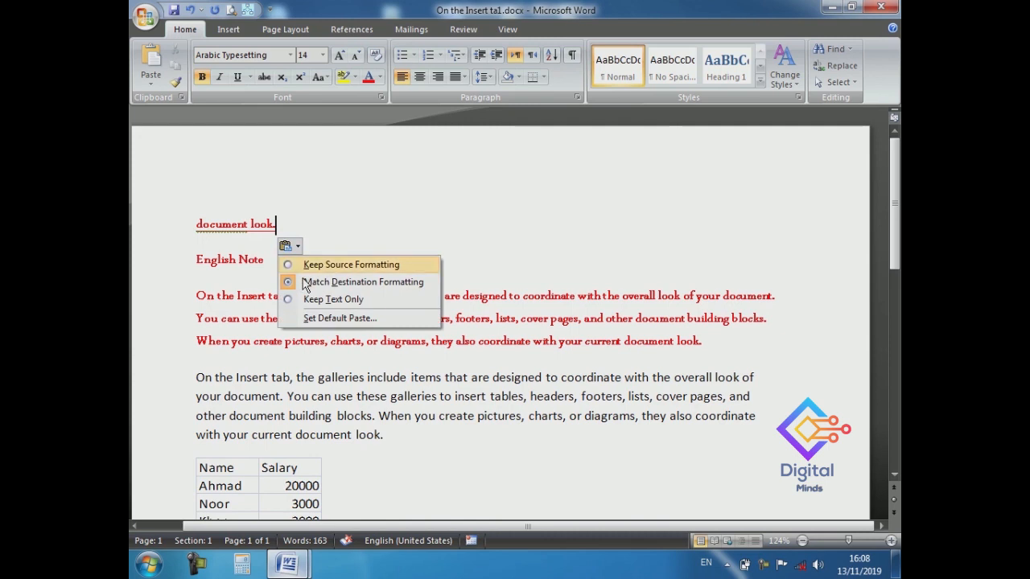
{"action": "left_click", "coordinate": [312, 300]}
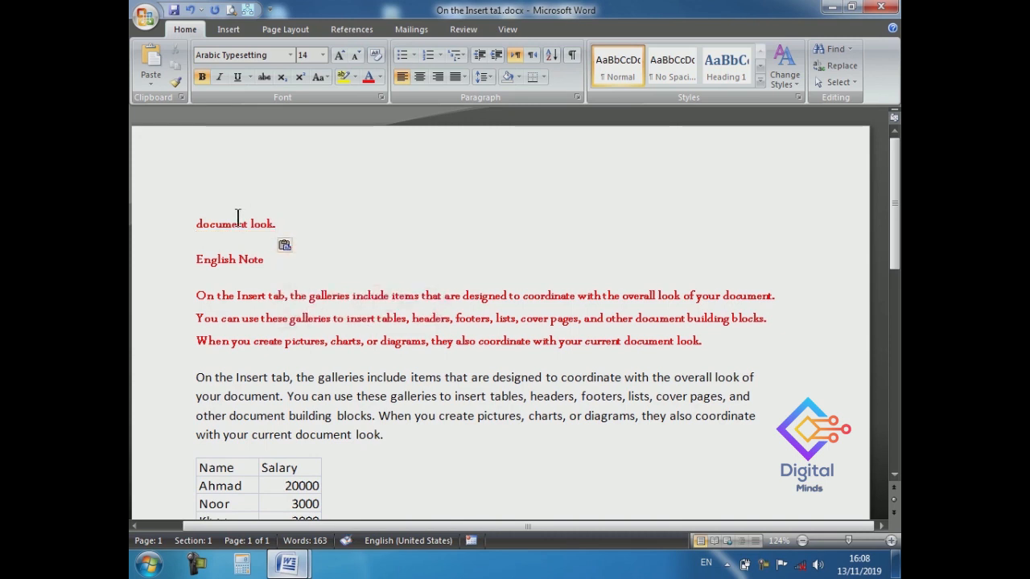
- Examine the advanced editing options and the default settings for cutting, copying and pasting
{"action": "left_click", "coordinate": [298, 248]}
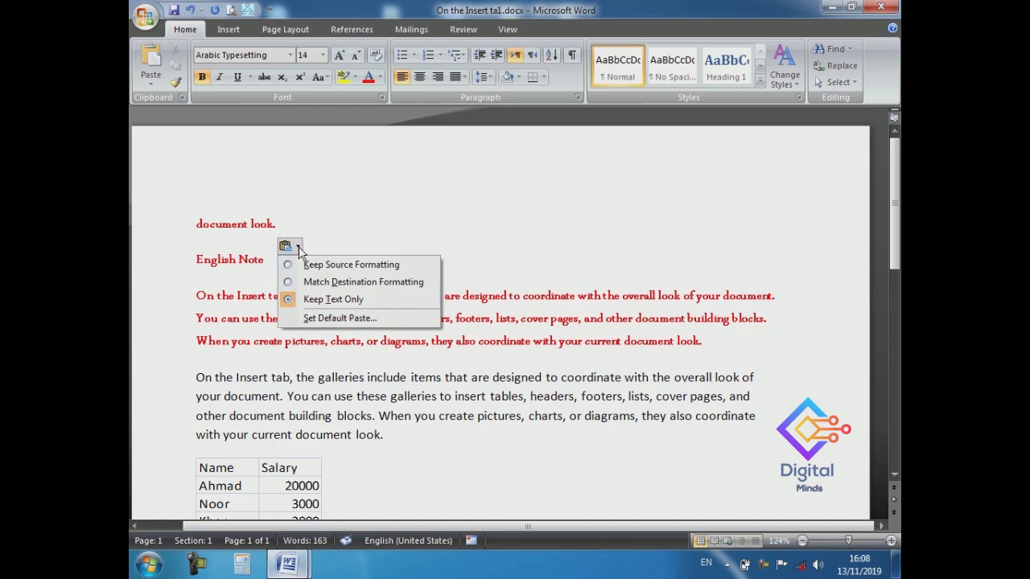
{"action": "left_click", "coordinate": [340, 317]}
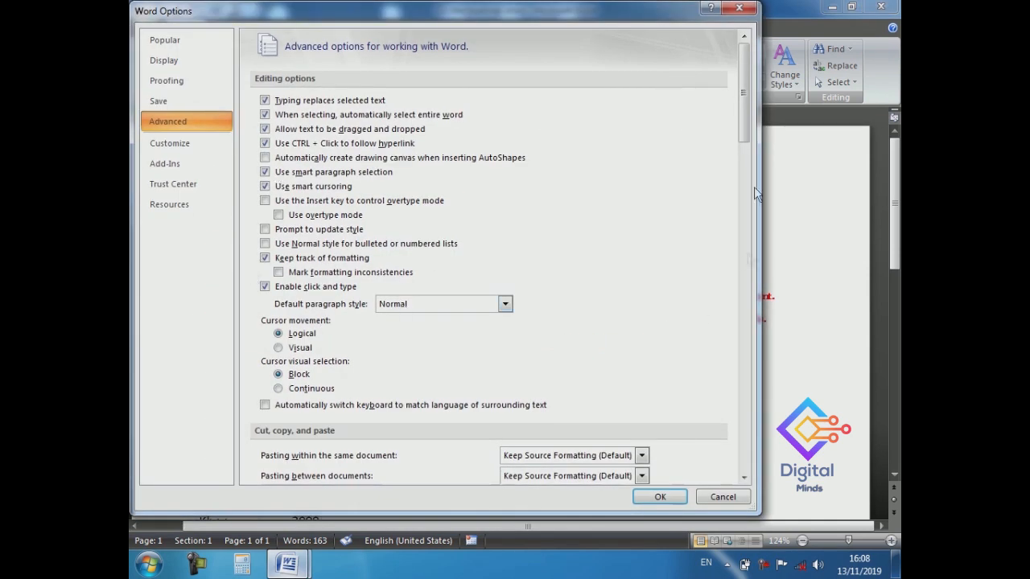
{"action": "left_click_drag", "start_coordinate": [744, 120], "coordinate": [743, 164]}
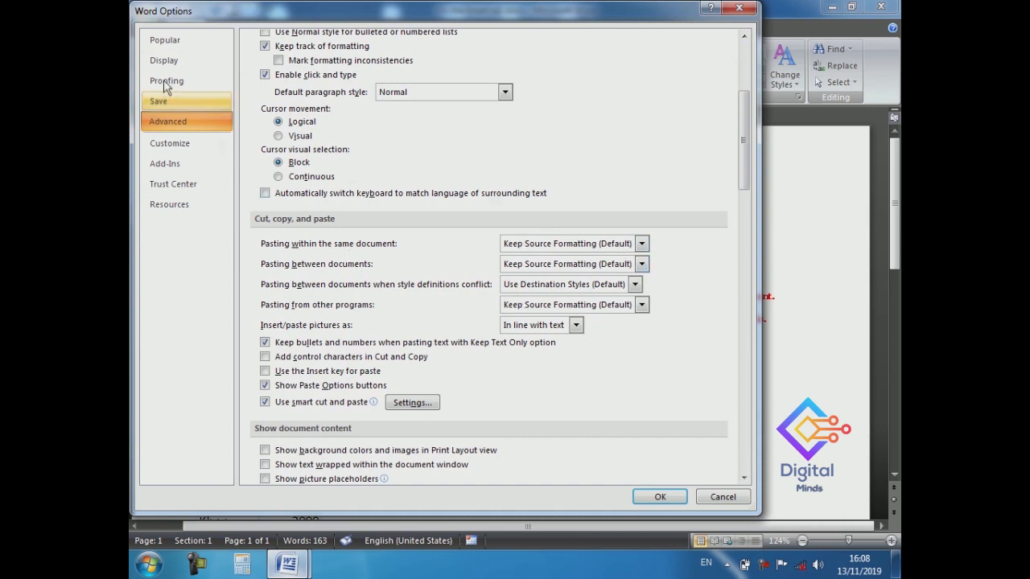
{"action": "left_click", "coordinate": [739, 11]}
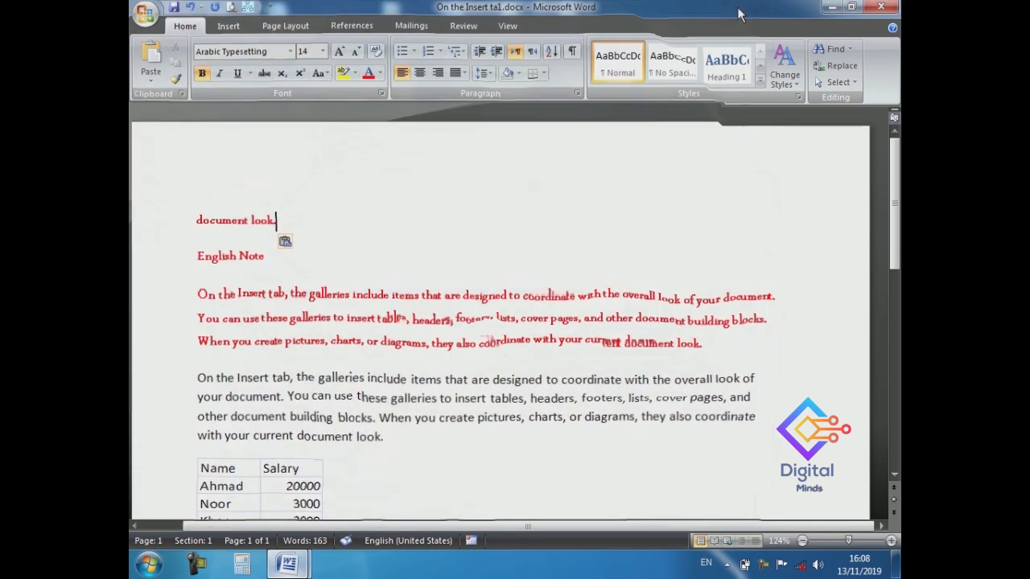
{"action": "left_click", "coordinate": [146, 14]}
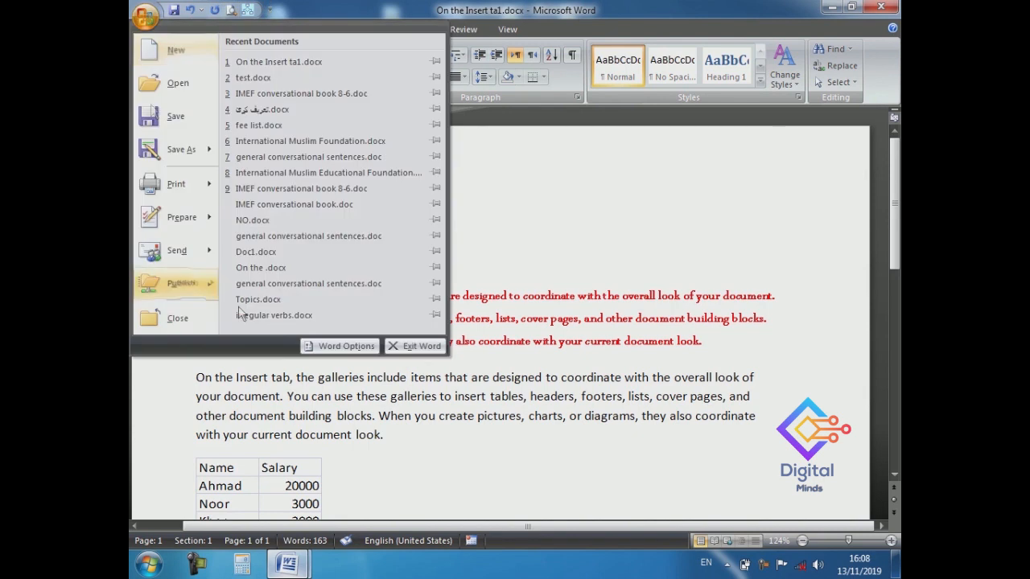
{"action": "left_click", "coordinate": [323, 346]}
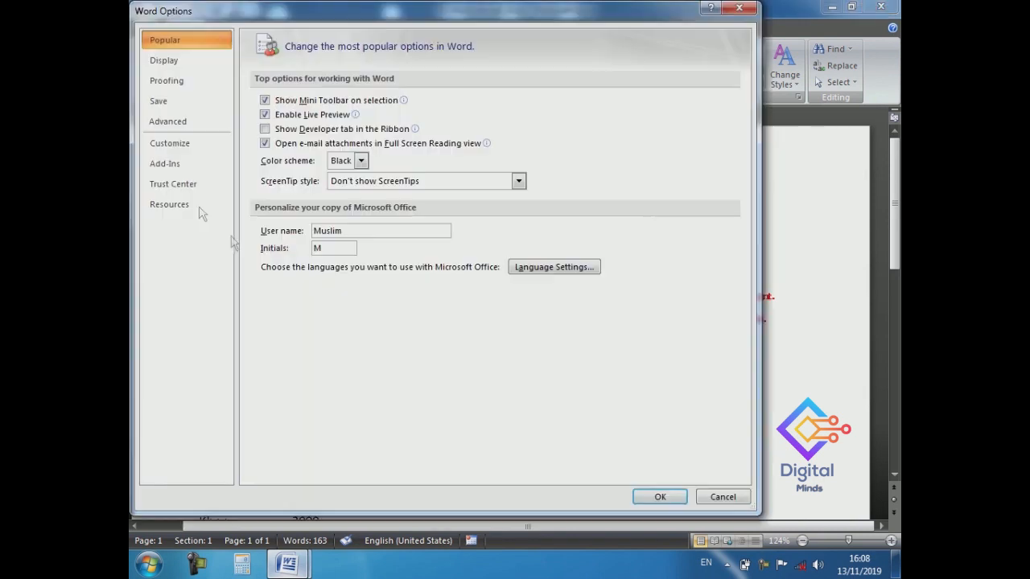
{"action": "left_click", "coordinate": [169, 121]}
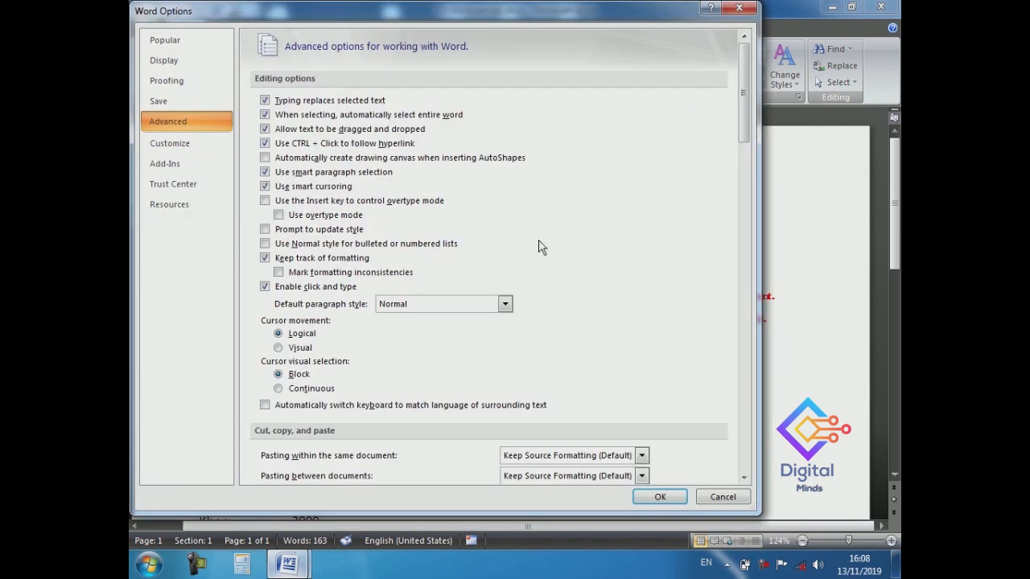
{"action": "left_click", "coordinate": [739, 7]}
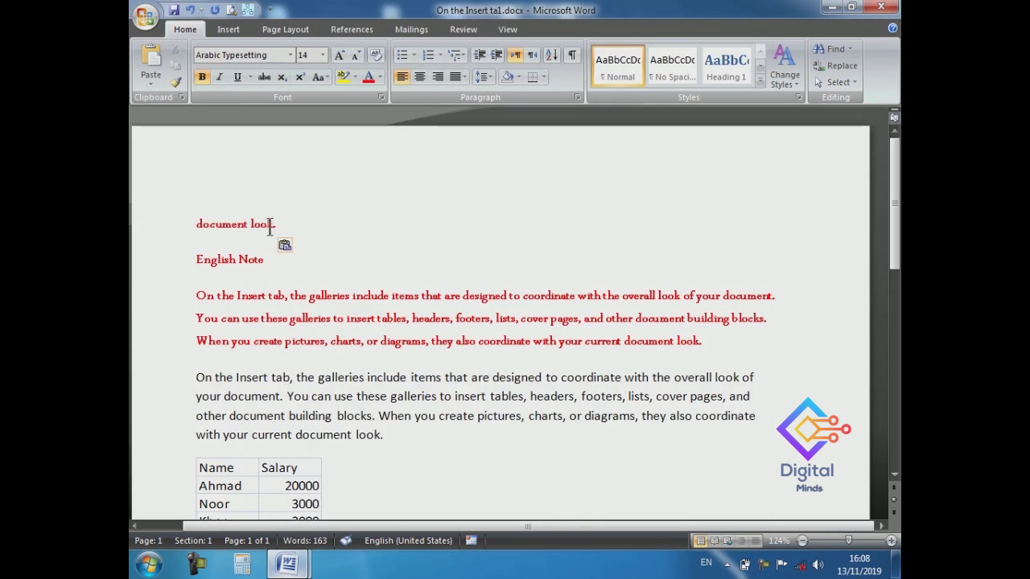
- Set the pasted heading above English Note to keep its source formatting
{"action": "left_click", "coordinate": [297, 247]}
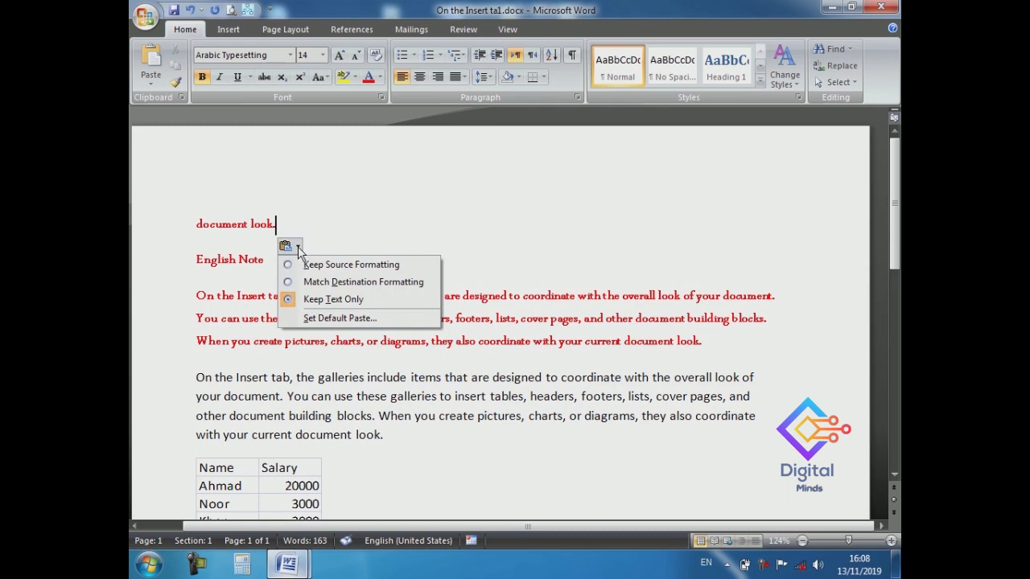
{"action": "left_click", "coordinate": [307, 265]}
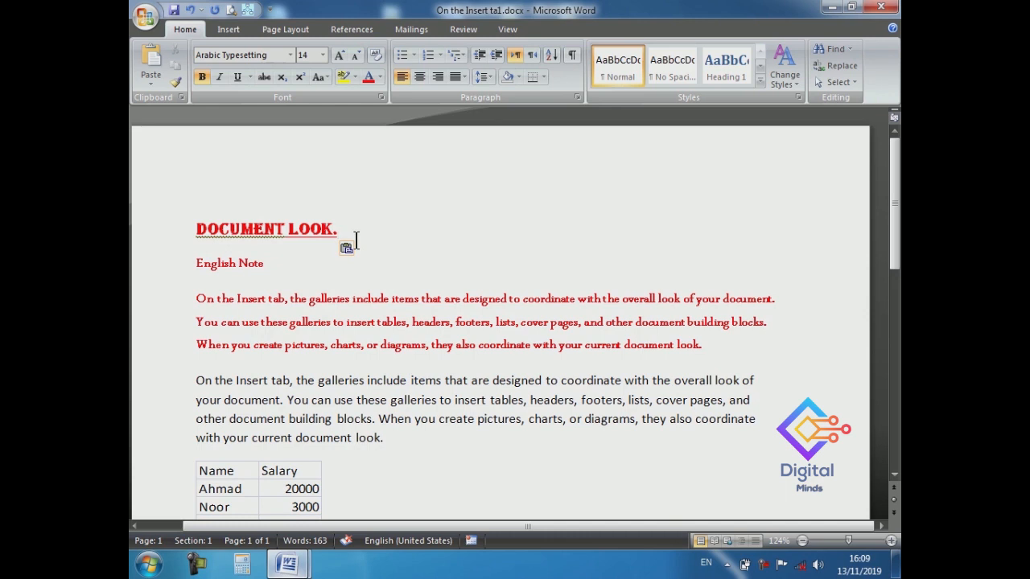
- Replace the linked heading above English Note with a regular paste of the same text on a blank line
{"action": "left_click_drag", "start_coordinate": [344, 238], "coordinate": [172, 202]}
{"action": "key", "text": "ctrl+c"}
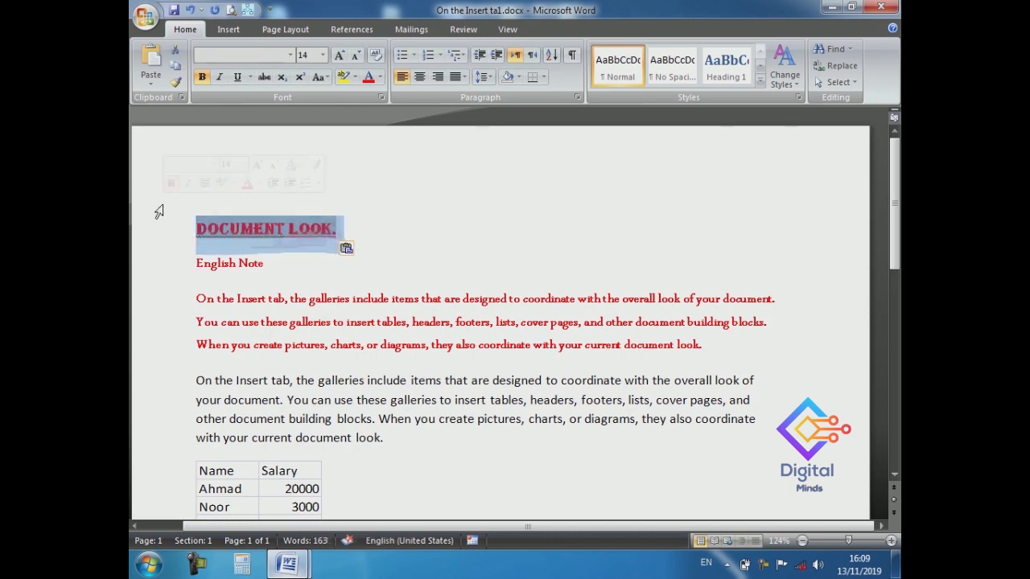
{"action": "key", "text": "Delete"}
{"action": "key", "text": "Return"}
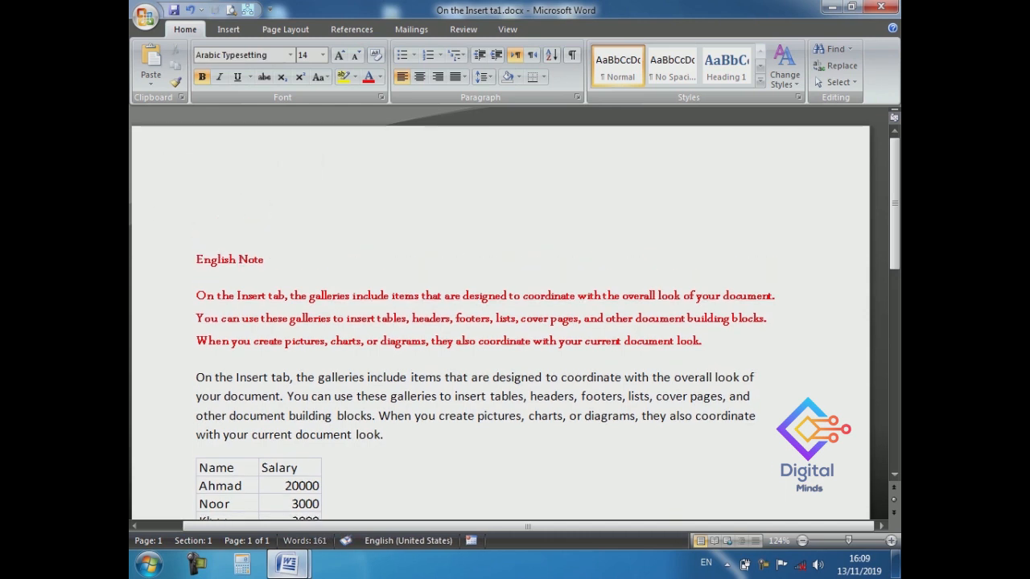
{"action": "left_click", "coordinate": [151, 80]}
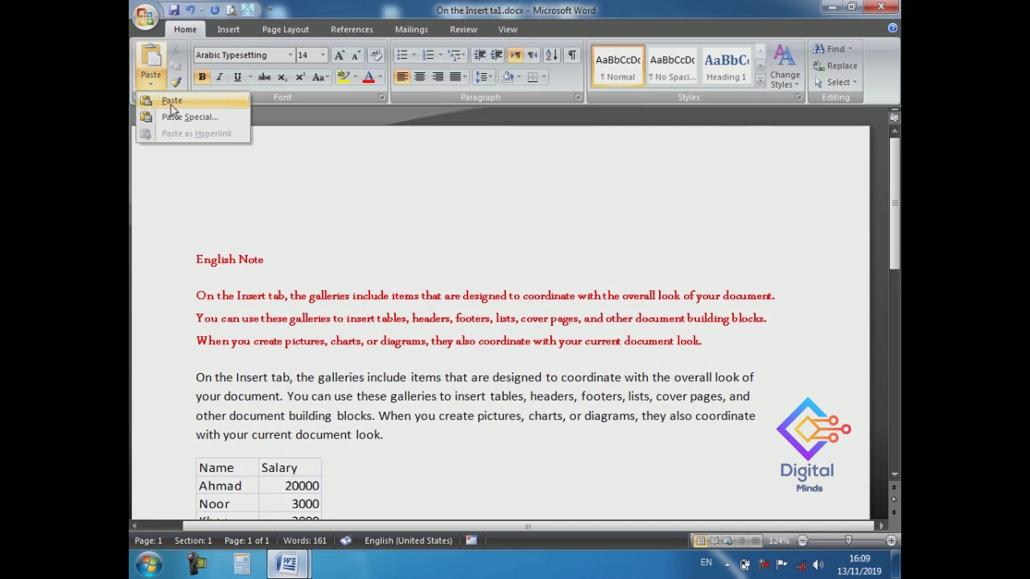
{"action": "left_click", "coordinate": [171, 104]}
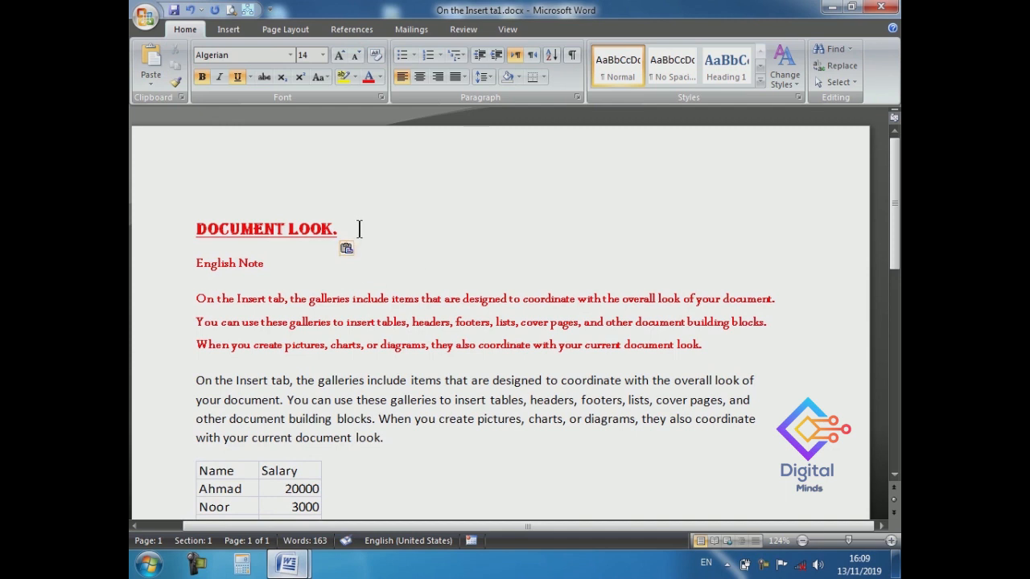
- Cut the heading above English Note and paste it back as Unformatted Text using Paste Special
{"action": "left_click_drag", "start_coordinate": [359, 228], "coordinate": [157, 227]}
{"action": "key", "text": "ctrl+x"}
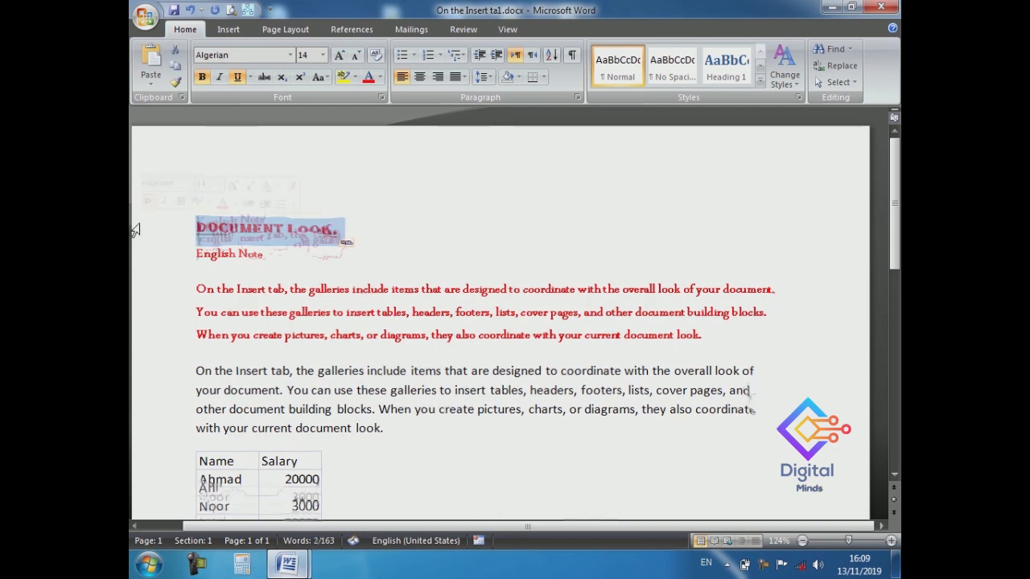
{"action": "left_click", "coordinate": [152, 78]}
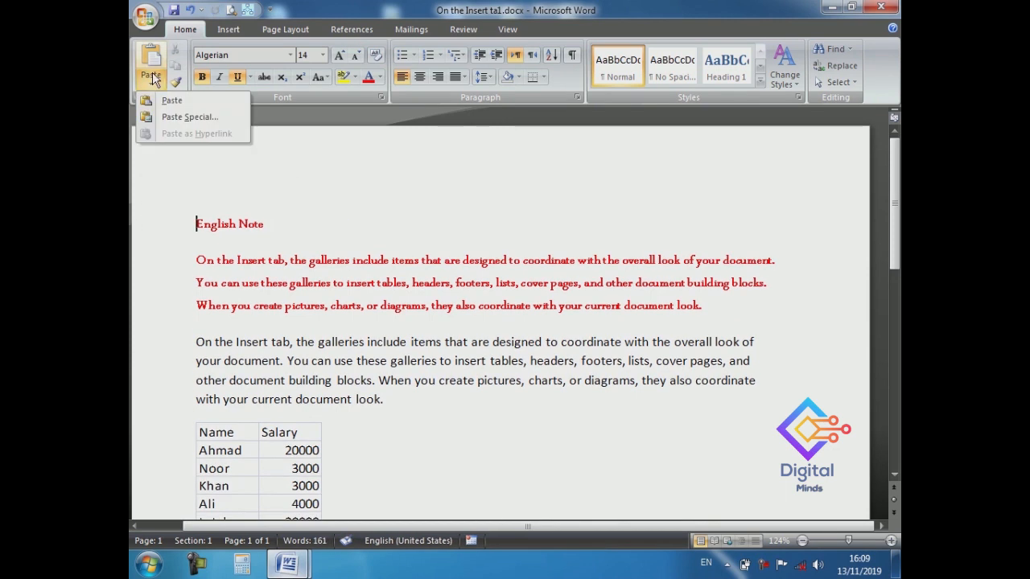
{"action": "left_click", "coordinate": [173, 116]}
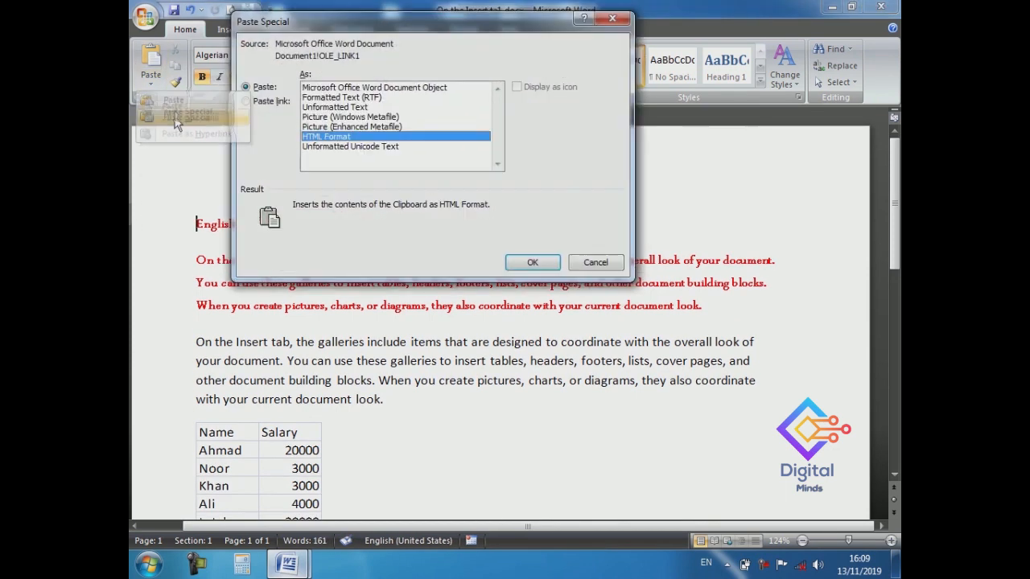
{"action": "left_click", "coordinate": [261, 88]}
{"action": "left_click", "coordinate": [334, 107]}
{"action": "left_click", "coordinate": [532, 262]}
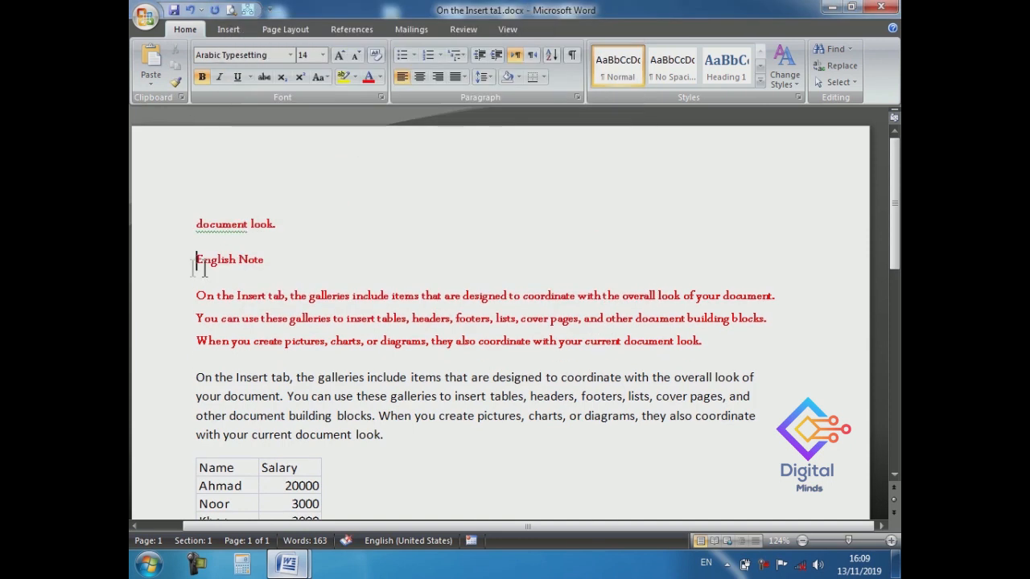
- Delete the unformatted "document look." line and add two blank lines above English Note
{"action": "left_click", "coordinate": [222, 225]}
{"action": "left_click", "coordinate": [267, 225]}
{"action": "double_click", "coordinate": [263, 226]}
{"action": "left_click", "coordinate": [185, 218]}
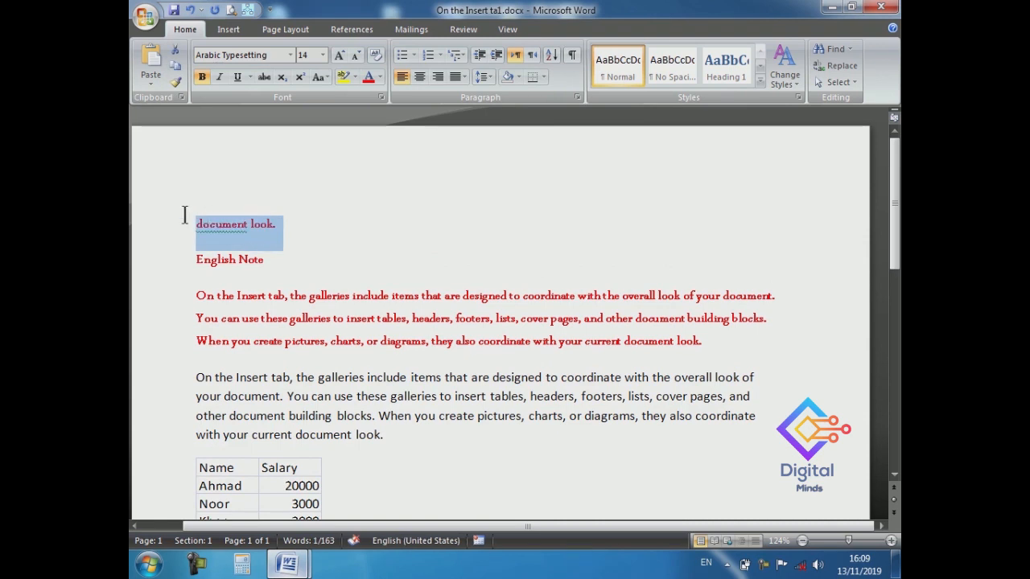
{"action": "key", "text": "Delete"}
{"action": "key", "text": "Return"}
{"action": "key", "text": "Return"}
{"action": "key", "text": "Up"}
{"action": "key", "text": "Up"}
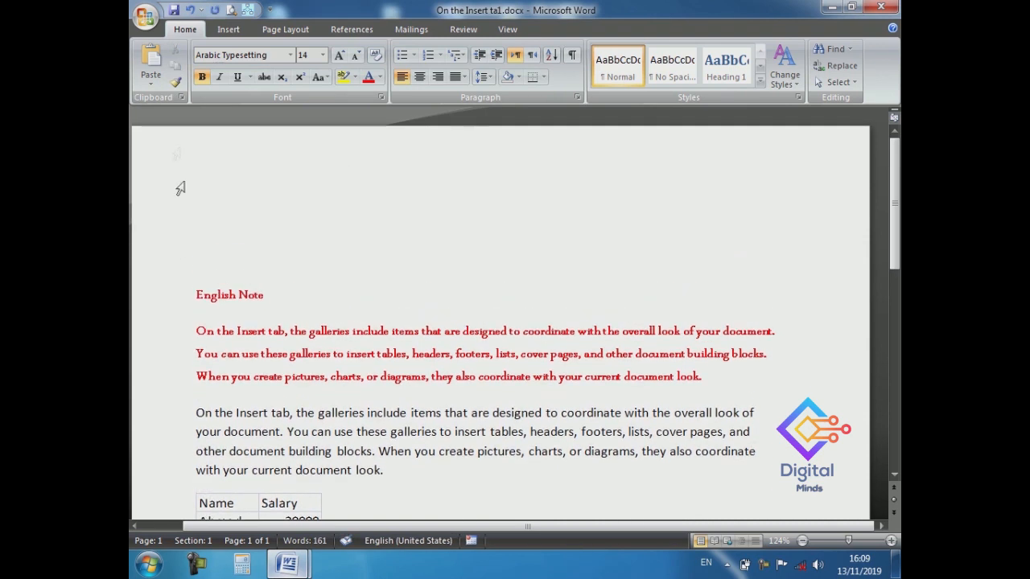
- Paste the copied text on the first blank line as Formatted Text (RTF) using Paste Special
{"action": "left_click", "coordinate": [151, 85]}
{"action": "left_click", "coordinate": [189, 117]}
{"action": "left_click", "coordinate": [330, 97]}
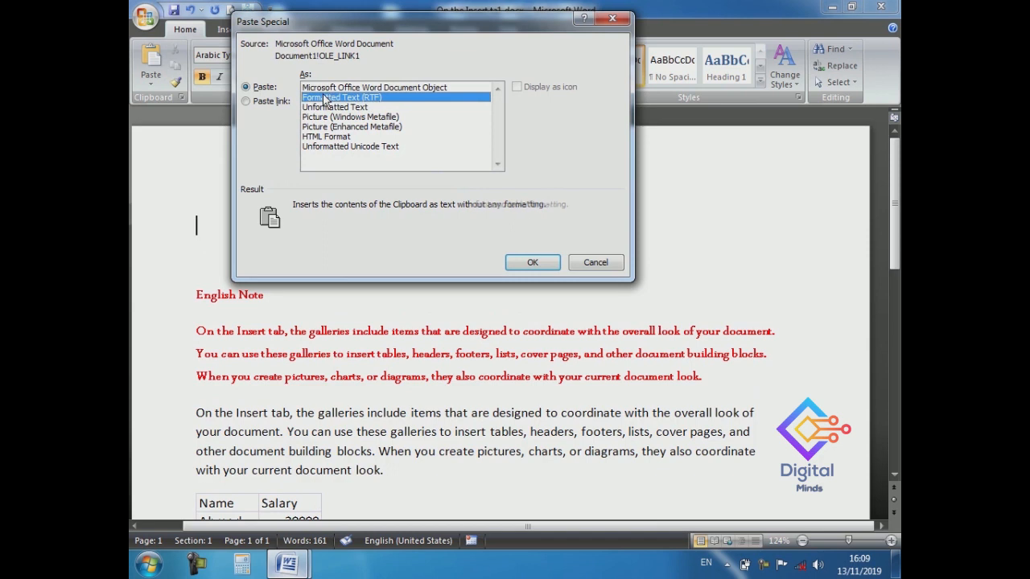
{"action": "left_click", "coordinate": [531, 262]}
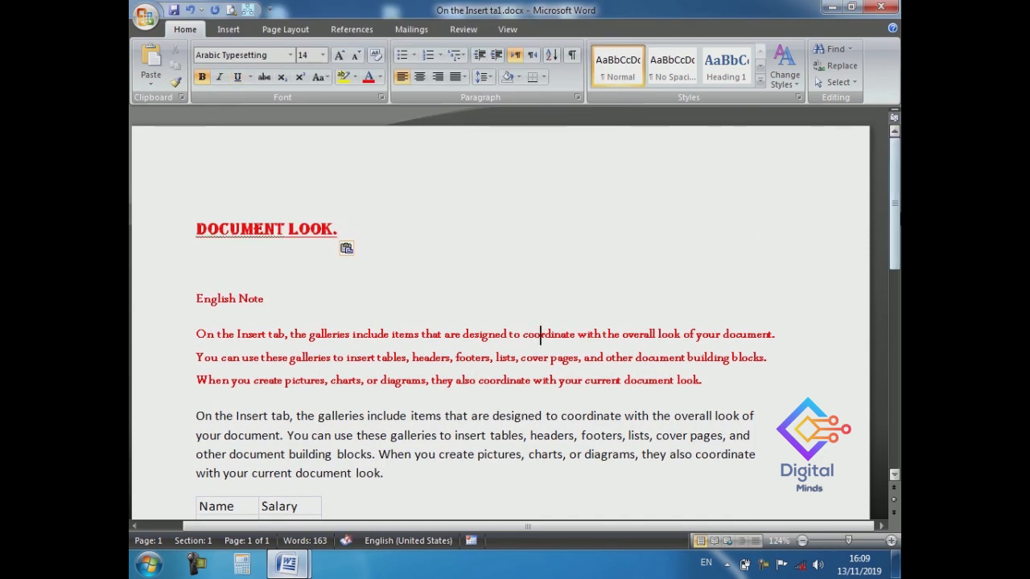
- In Document2, make the whole paragraph beginning "On the Insert tab" bold and italic
{"action": "scroll", "coordinate": [280, 190], "scroll_direction": "down", "scroll_amount": 8}
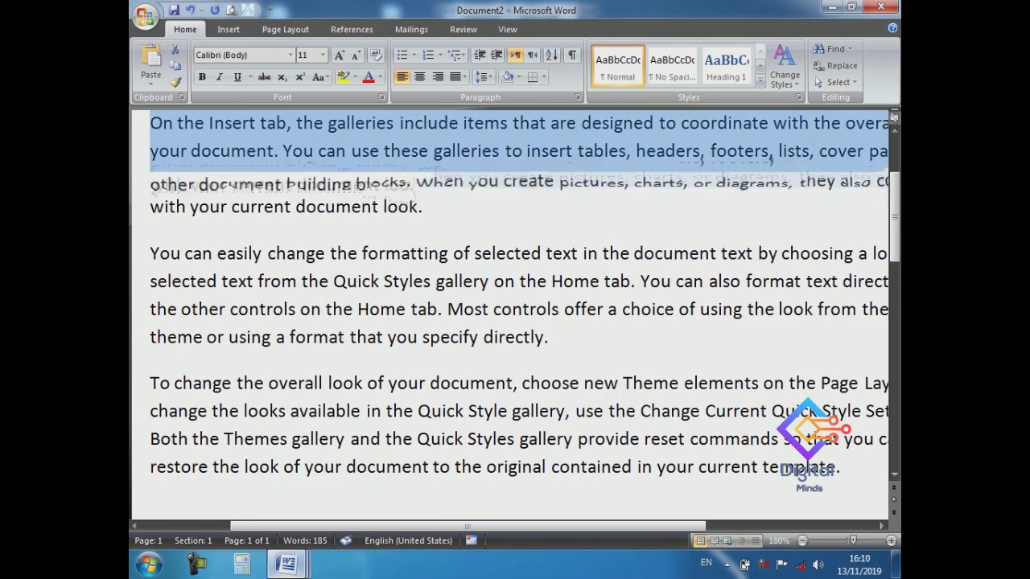
{"action": "left_click_drag", "start_coordinate": [414, 182], "coordinate": [473, 221]}
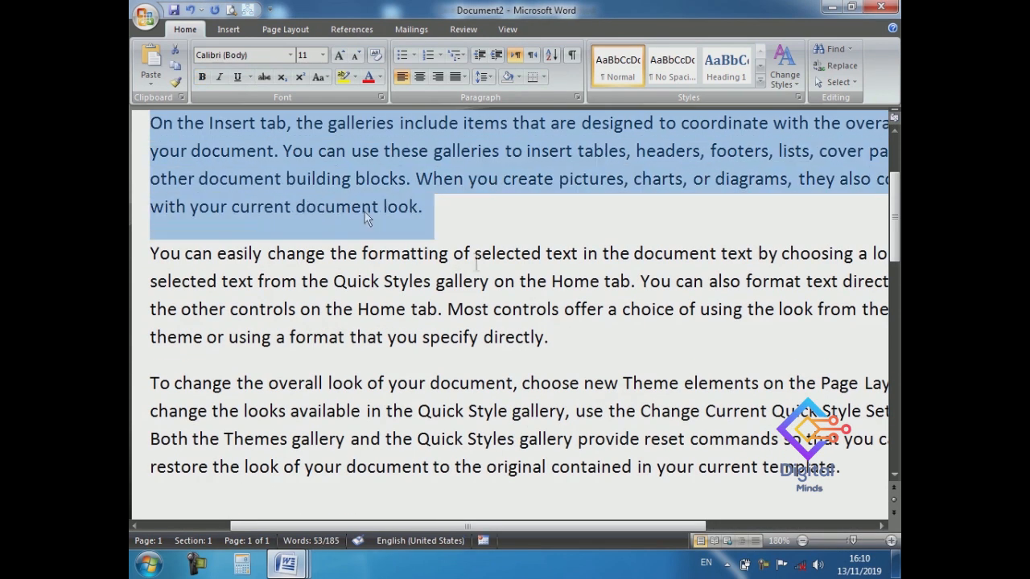
{"action": "left_click", "coordinate": [203, 78]}
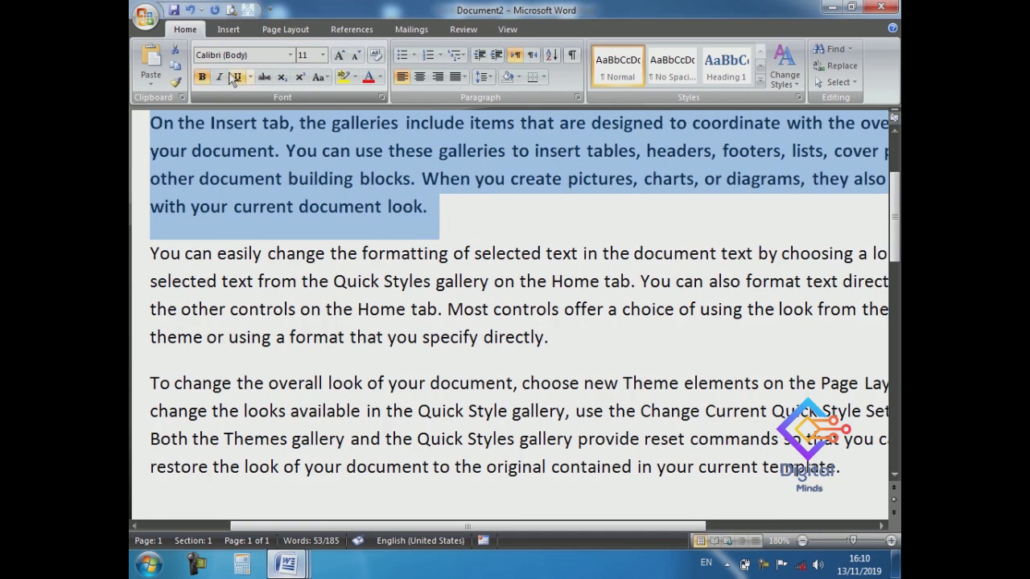
{"action": "left_click", "coordinate": [218, 77]}
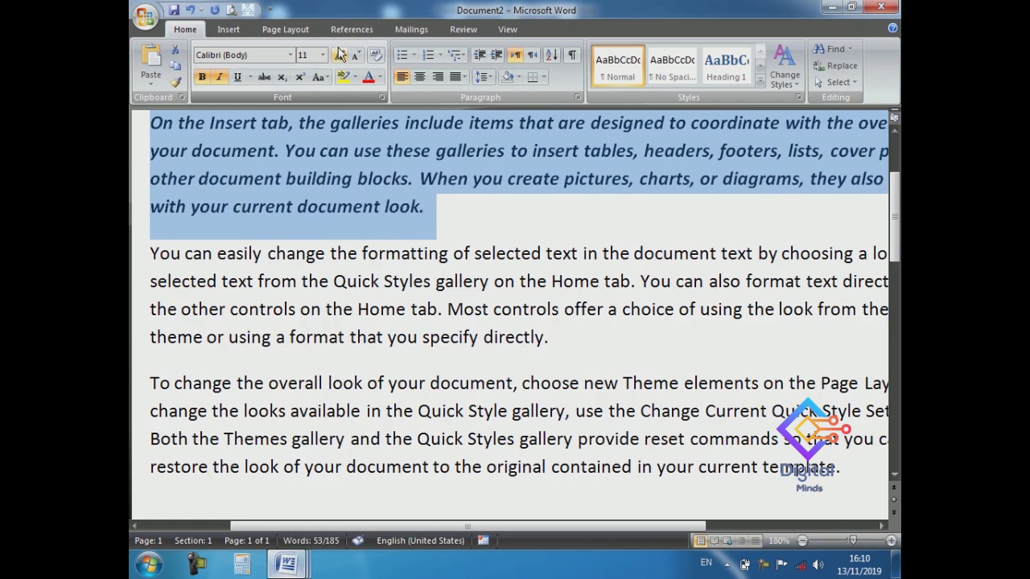
- Enlarge the selected "On the Insert tab" paragraph to size 14 and shrink it to size 9
{"action": "left_click", "coordinate": [342, 54]}
{"action": "left_click", "coordinate": [341, 54]}
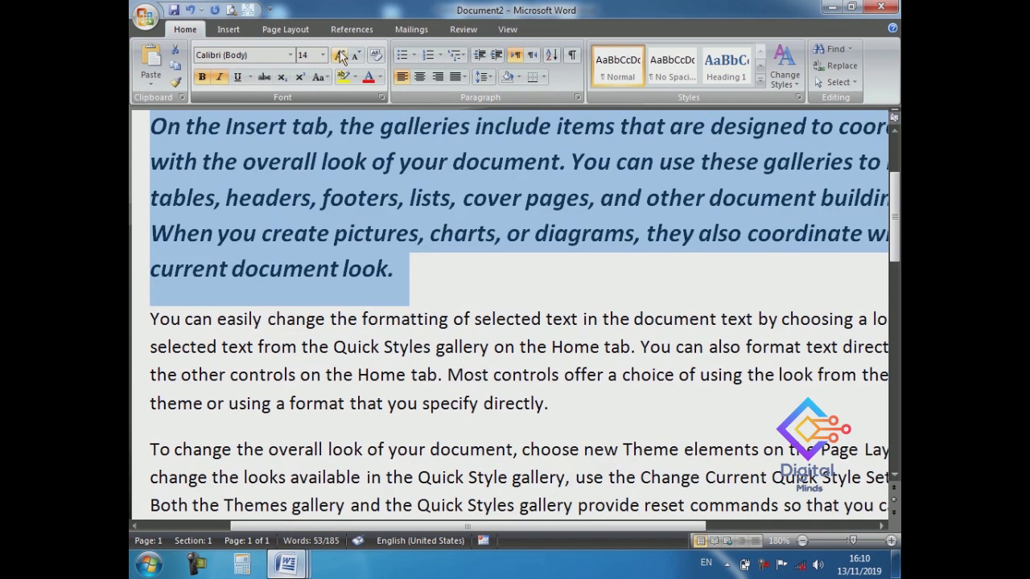
{"action": "left_click", "coordinate": [354, 55]}
{"action": "left_click", "coordinate": [355, 56]}
{"action": "left_click", "coordinate": [355, 56]}
{"action": "left_click", "coordinate": [354, 55]}
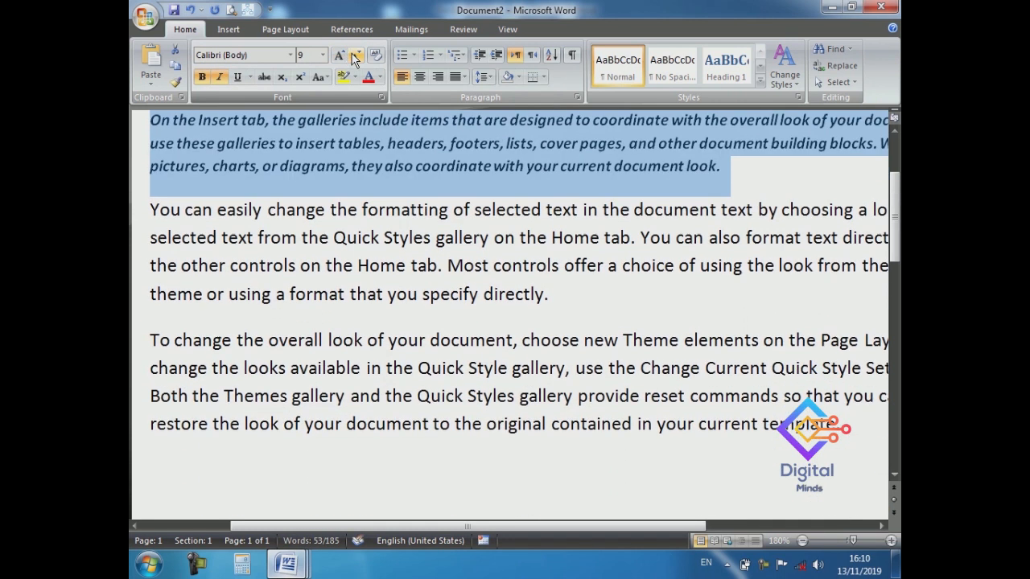
- Format the selected "On the Insert tab" paragraph in red Script MT Bold with justified alignment
{"action": "left_click", "coordinate": [368, 77]}
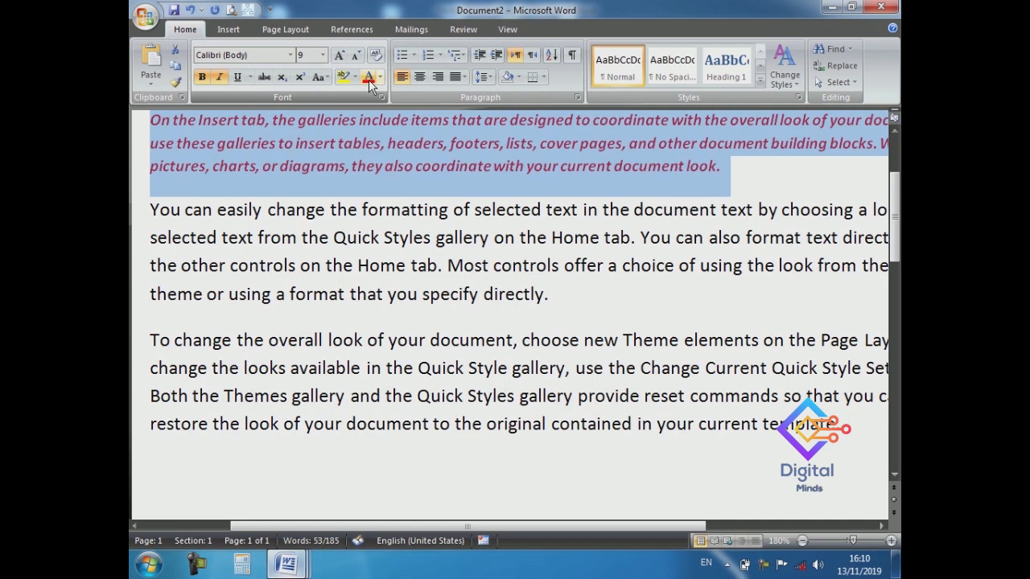
{"action": "left_click", "coordinate": [290, 55]}
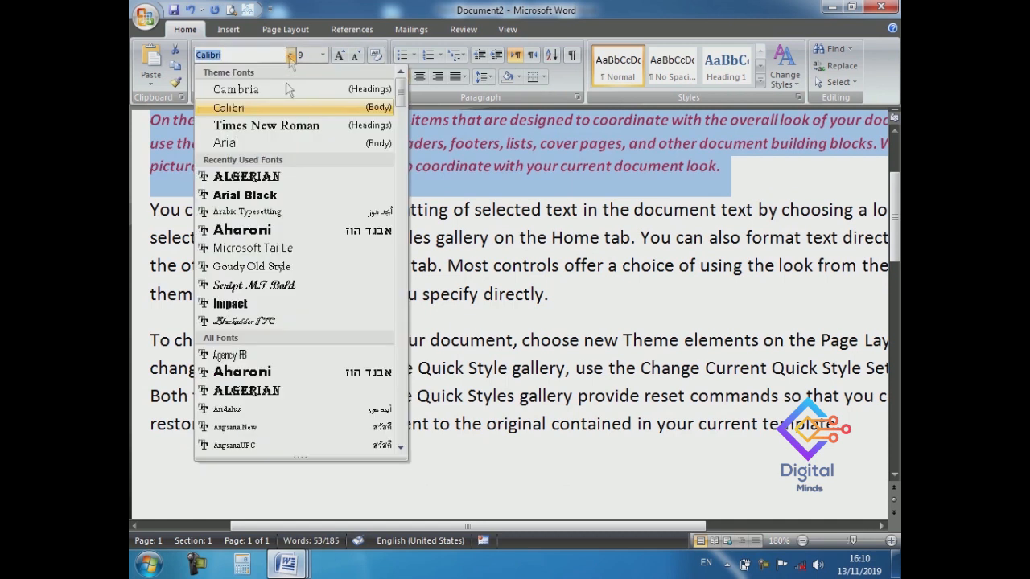
{"action": "left_click", "coordinate": [265, 283]}
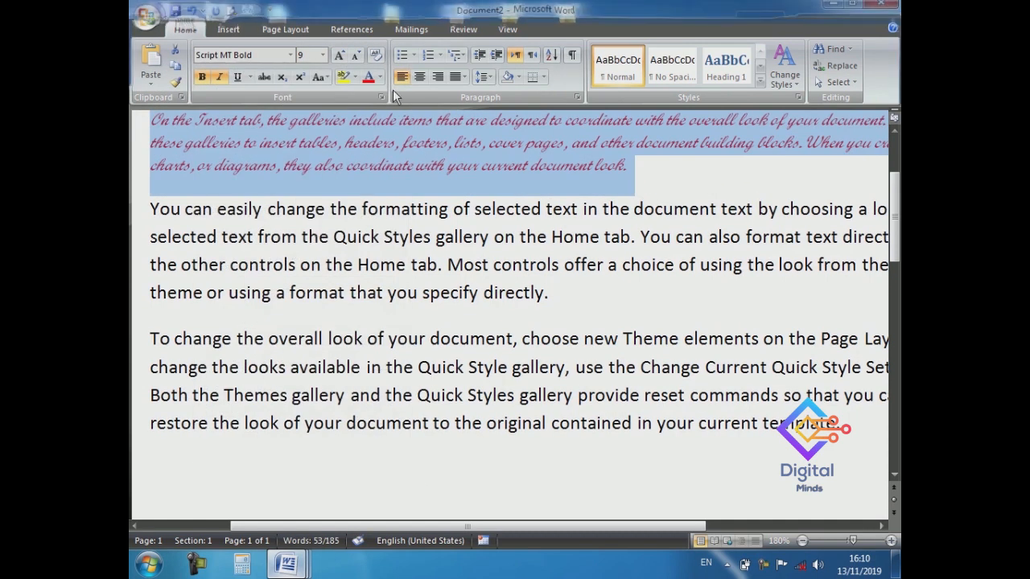
{"action": "left_click", "coordinate": [463, 79]}
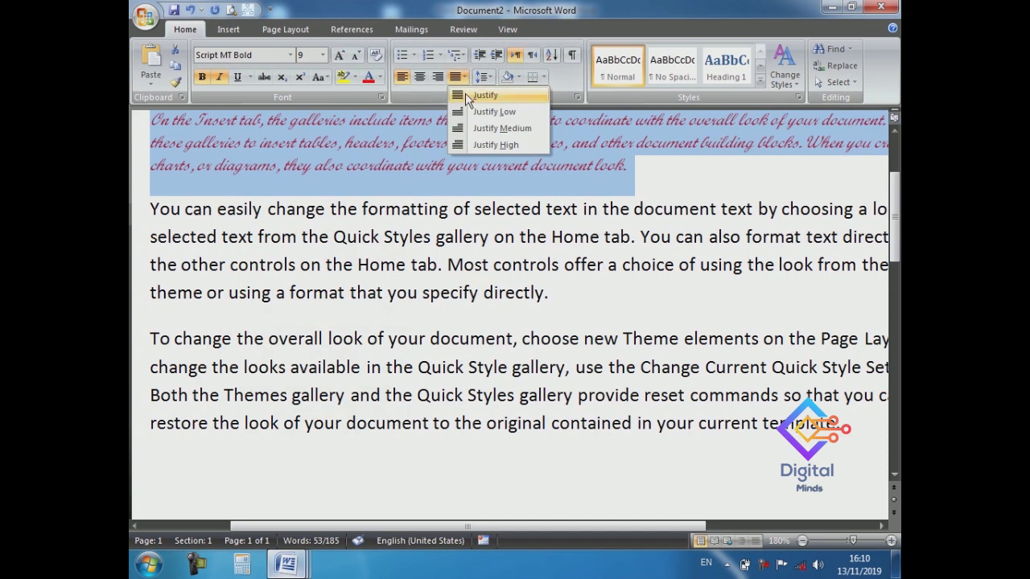
{"action": "left_click", "coordinate": [467, 95]}
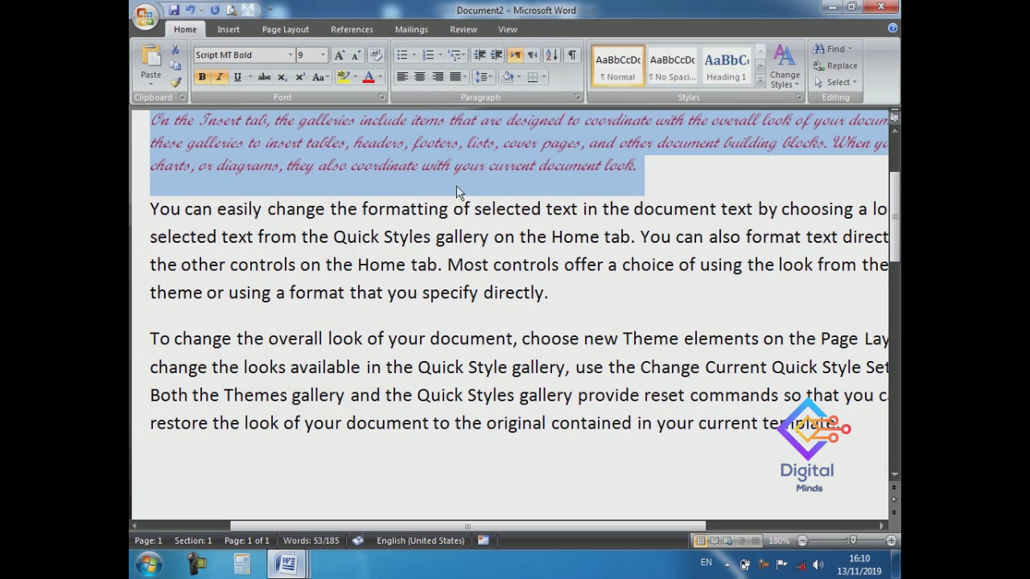
{"action": "left_click", "coordinate": [537, 299]}
{"action": "left_click_drag", "start_coordinate": [545, 299], "coordinate": [230, 266]}
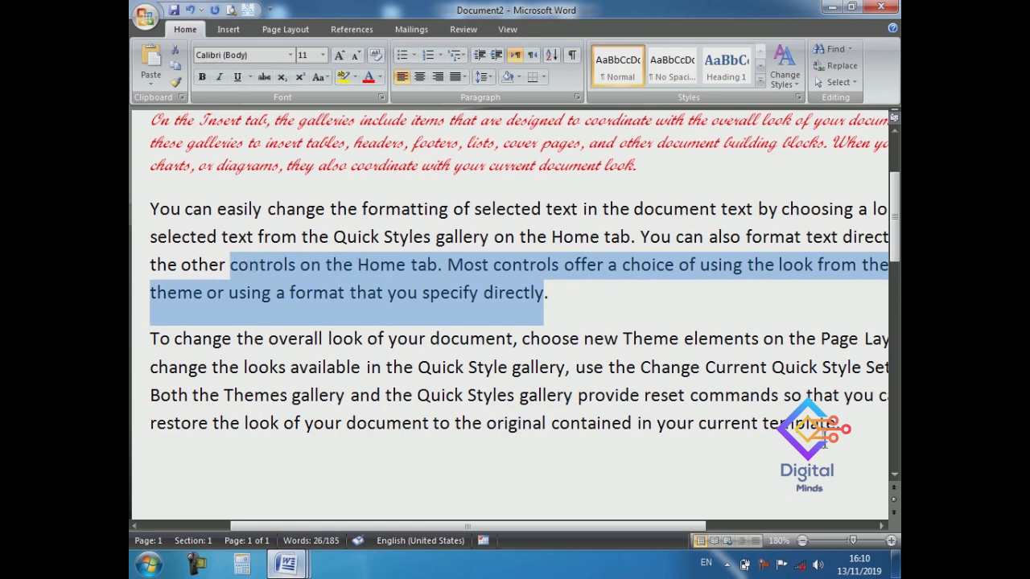
{"action": "left_click_drag", "start_coordinate": [851, 435], "coordinate": [159, 345]}
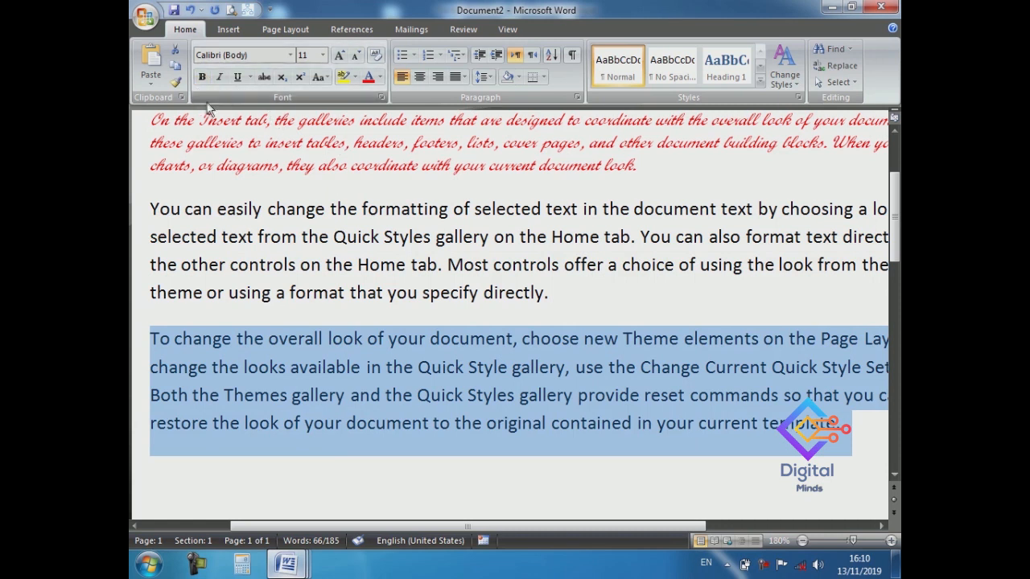
- Copy the red script paragraph's formatting onto the whole "To change the overall look" paragraph with Format Painter
{"action": "left_click", "coordinate": [244, 157]}
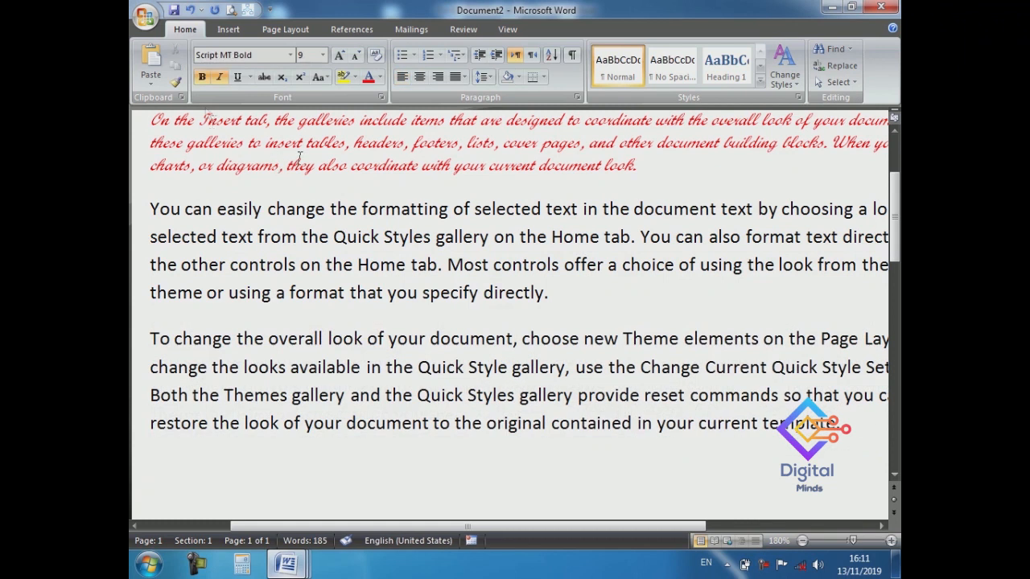
{"action": "double_click", "coordinate": [301, 161]}
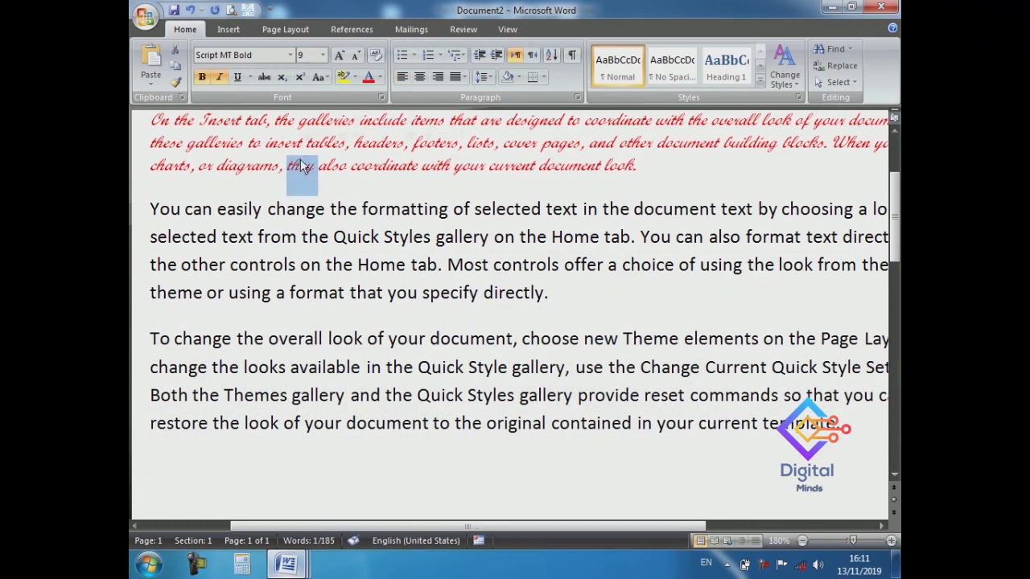
{"action": "left_click", "coordinate": [301, 161]}
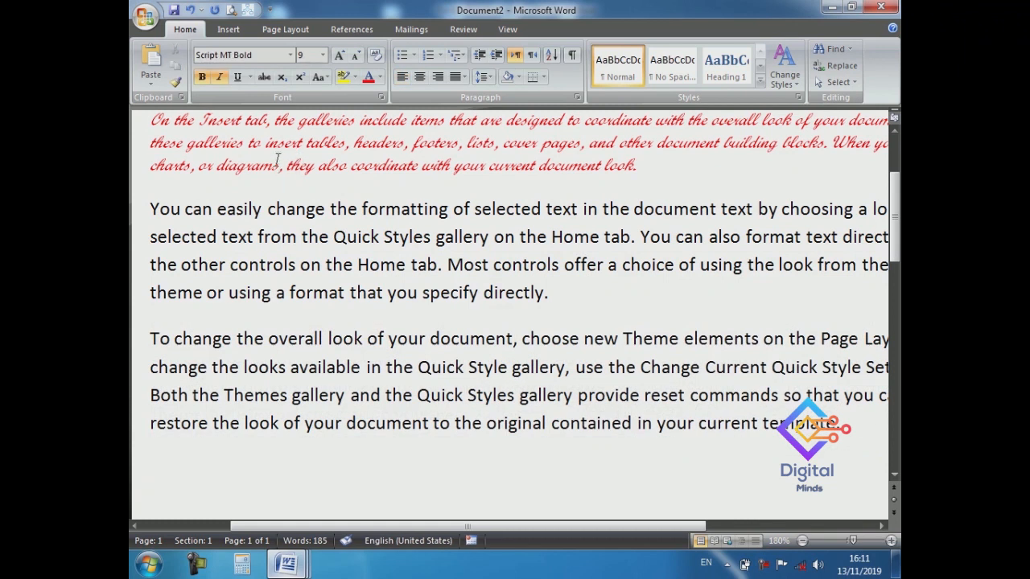
{"action": "left_click", "coordinate": [174, 82]}
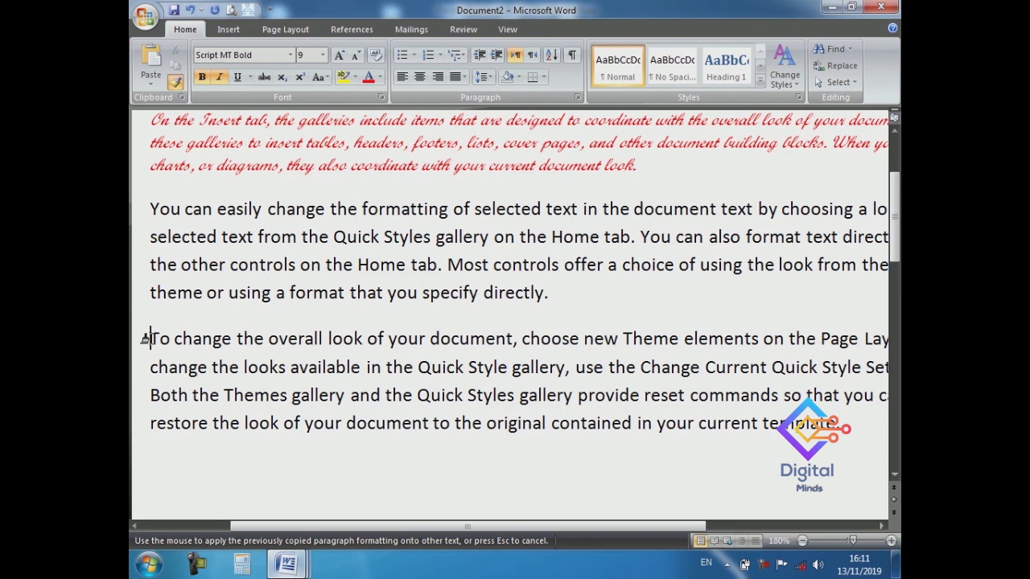
{"action": "mouse_move", "coordinate": [149, 339]}
{"action": "left_mouse_down"}
{"action": "mouse_move", "coordinate": [753, 420]}
{"action": "mouse_move", "coordinate": [845, 418]}
{"action": "left_mouse_up"}
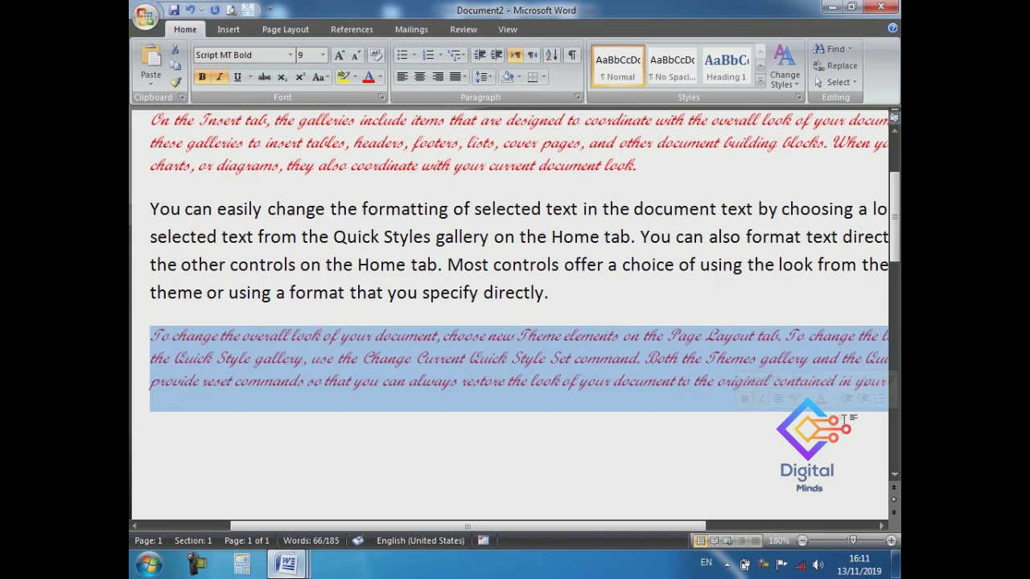
{"action": "left_click", "coordinate": [579, 461]}
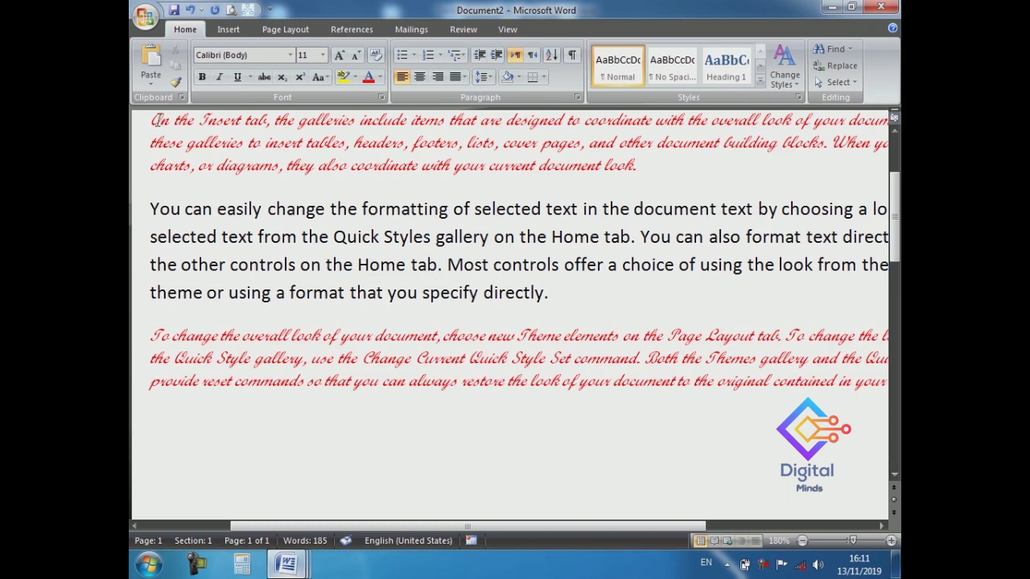
- Copy the plain formatting of the "You can easily change" paragraph onto the whole last paragraph with Format Painter
{"action": "left_click_drag", "start_coordinate": [153, 120], "coordinate": [256, 133]}
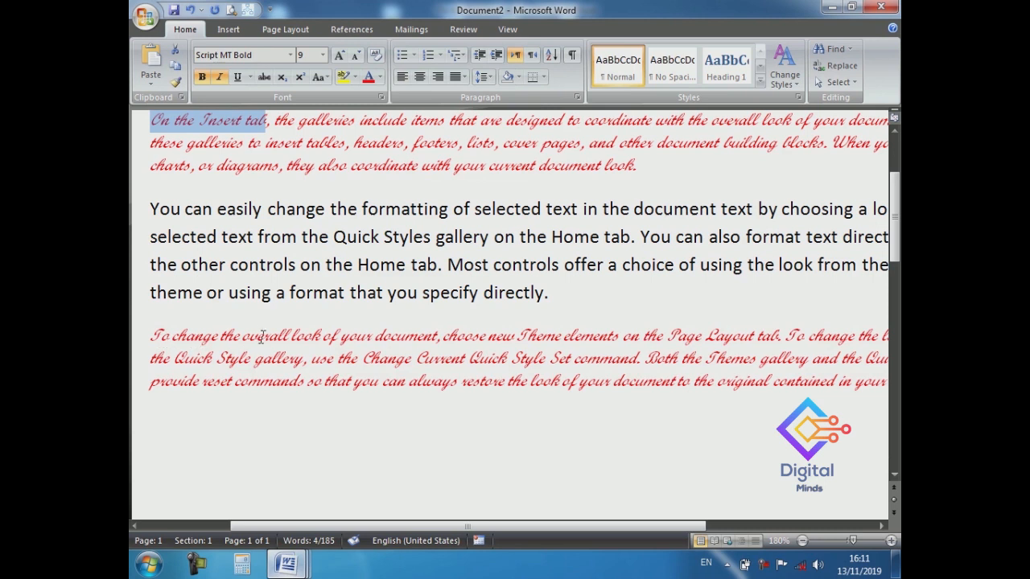
{"action": "left_click", "coordinate": [274, 264]}
{"action": "left_click", "coordinate": [175, 82]}
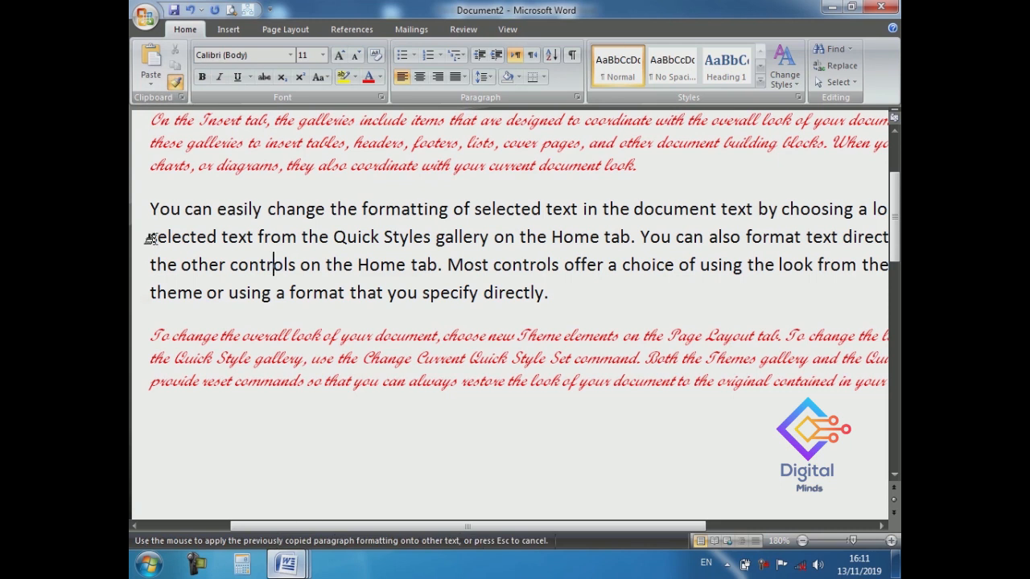
{"action": "mouse_move", "coordinate": [146, 336]}
{"action": "left_mouse_down"}
{"action": "mouse_move", "coordinate": [459, 384]}
{"action": "mouse_move", "coordinate": [885, 386]}
{"action": "mouse_move", "coordinate": [899, 405]}
{"action": "left_mouse_up"}
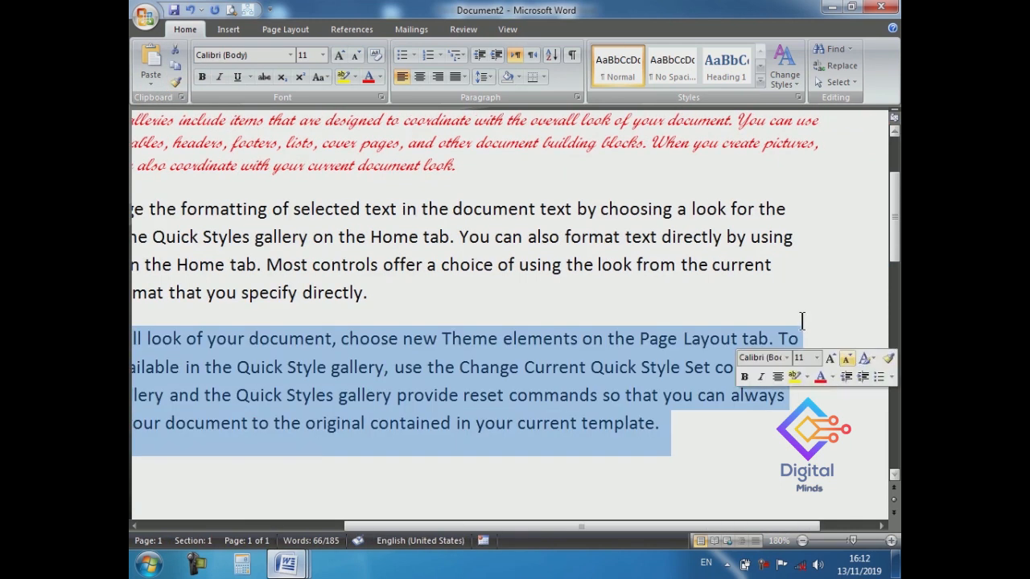
{"action": "left_click", "coordinate": [659, 263]}
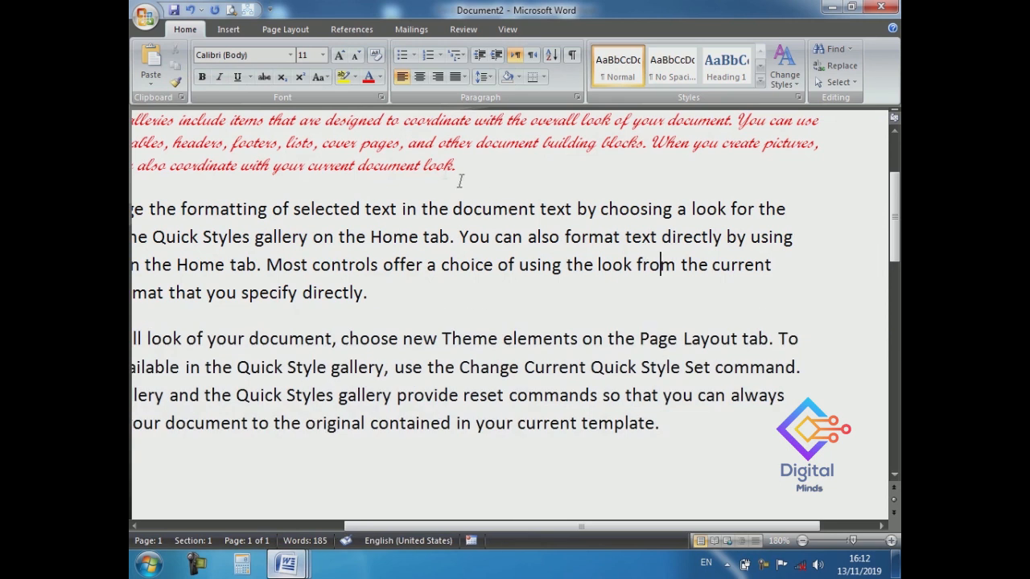
- Copy the formatting of the red "On the Insert tab" paragraph and paste only that formatting onto the two paragraphs below it
{"action": "left_click", "coordinate": [434, 168]}
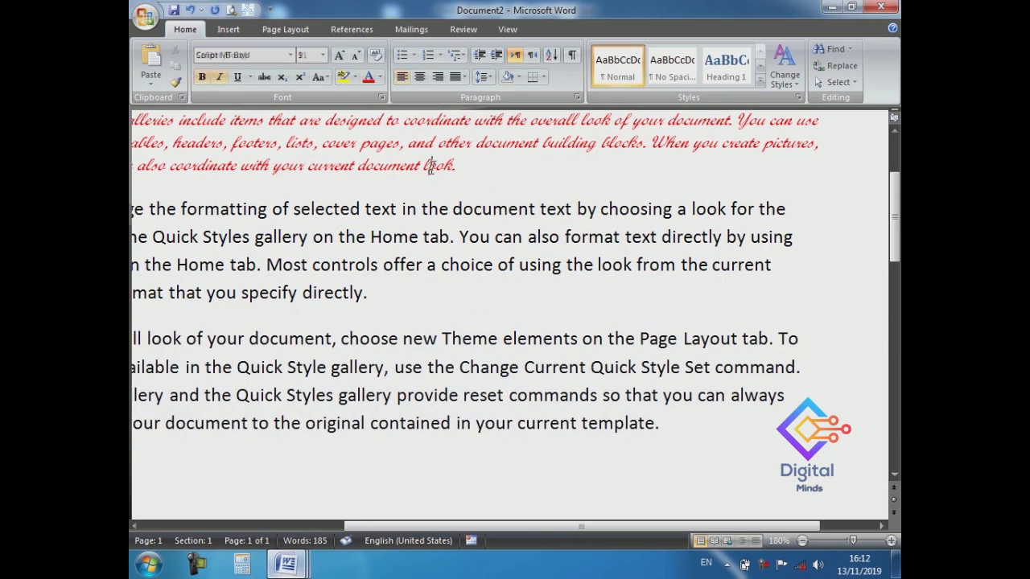
{"action": "left_click", "coordinate": [484, 214]}
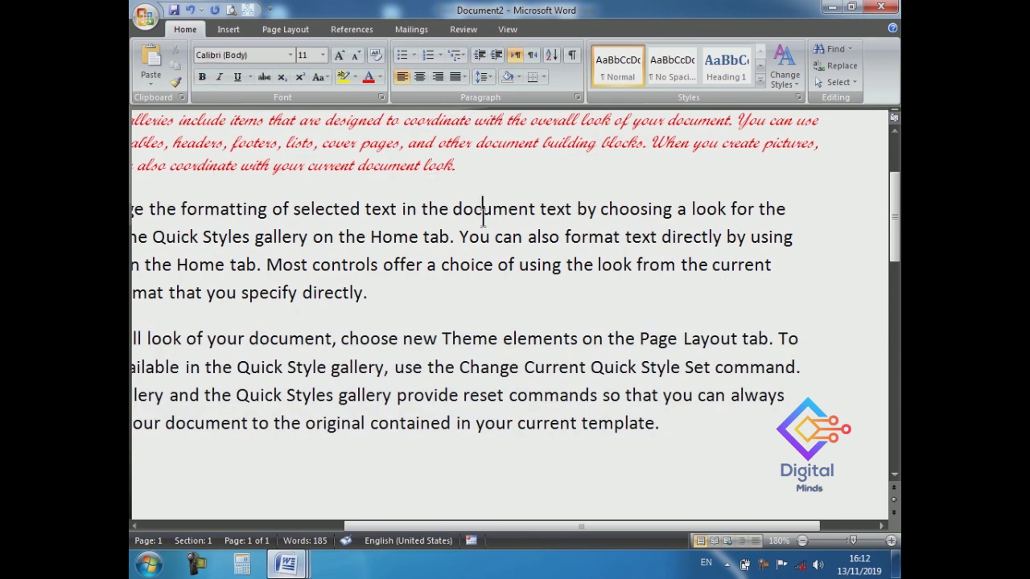
{"action": "left_click", "coordinate": [424, 147]}
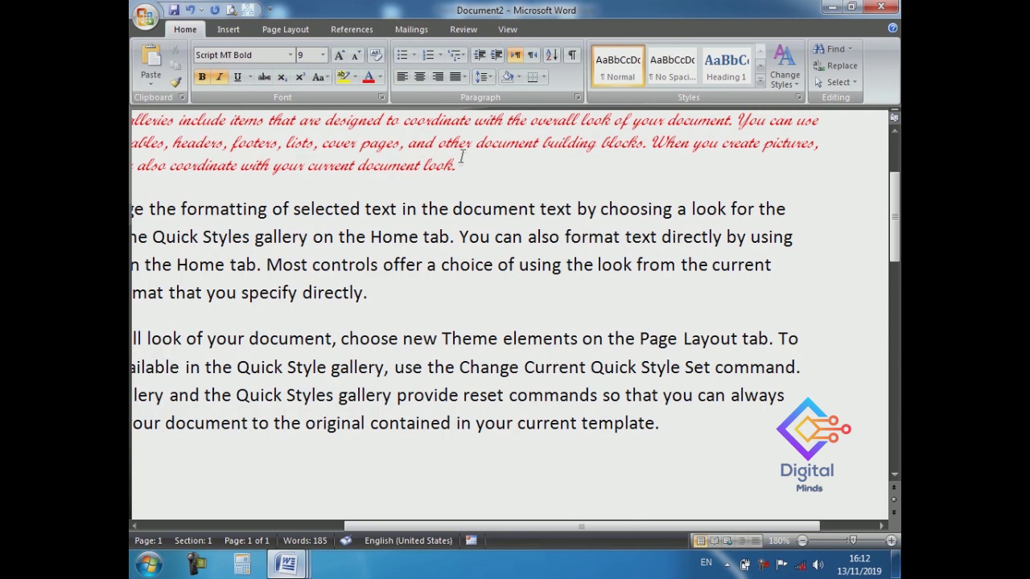
{"action": "left_click_drag", "start_coordinate": [457, 167], "coordinate": [395, 165]}
{"action": "left_click", "coordinate": [398, 161]}
{"action": "left_click_drag", "start_coordinate": [367, 293], "coordinate": [132, 224]}
{"action": "key", "text": "ctrl+shift+v"}
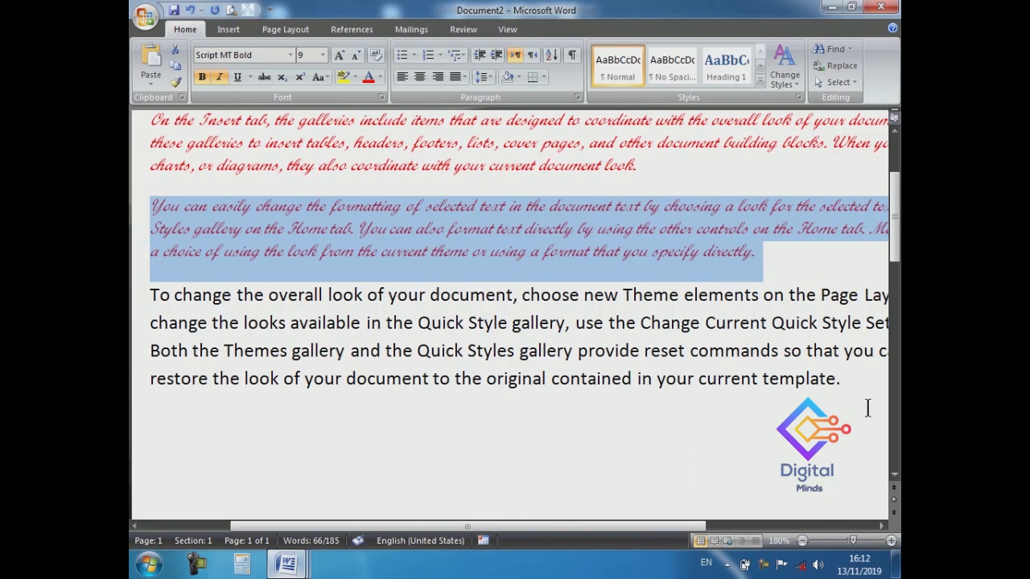
{"action": "mouse_move", "coordinate": [867, 409]}
{"action": "left_mouse_down"}
{"action": "mouse_move", "coordinate": [690, 378]}
{"action": "mouse_move", "coordinate": [429, 366]}
{"action": "mouse_move", "coordinate": [245, 325]}
{"action": "mouse_move", "coordinate": [161, 327]}
{"action": "mouse_move", "coordinate": [152, 296]}
{"action": "left_mouse_up"}
{"action": "left_click", "coordinate": [368, 409]}
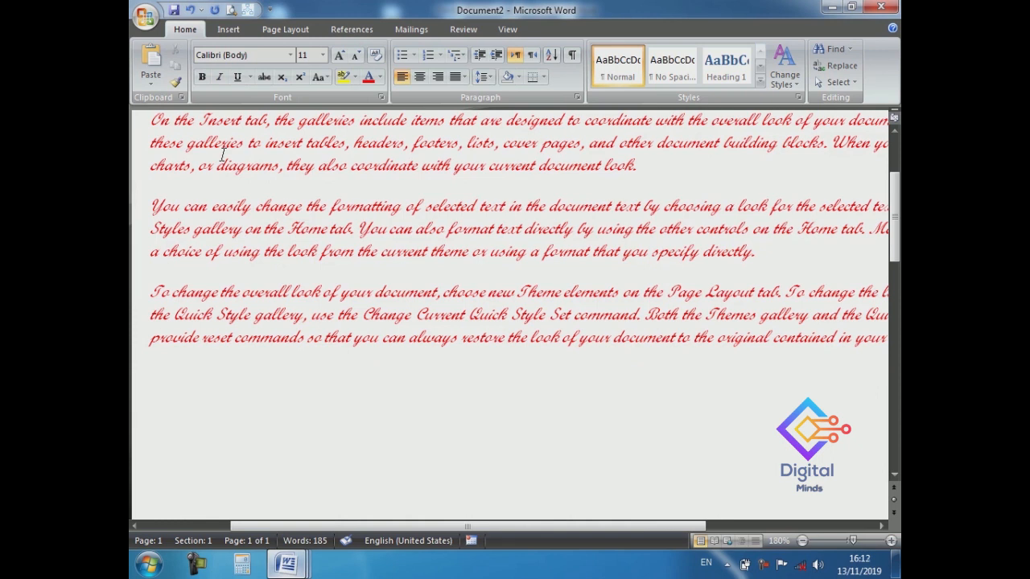
- Undo the formatting changes until the "On the Insert tab" paragraph is back to bold italic Calibri at size 11
{"action": "key", "text": "ctrl+z"}
{"action": "key", "text": "ctrl+z"}
{"action": "key", "text": "ctrl+z"}
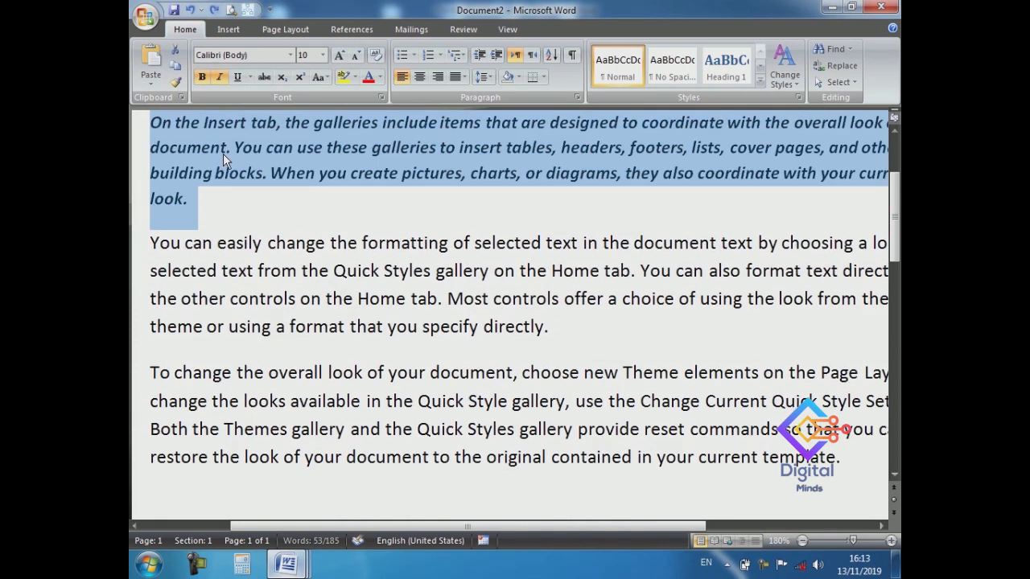
{"action": "key", "text": "ctrl+z"}
{"action": "key", "text": "ctrl+z"}
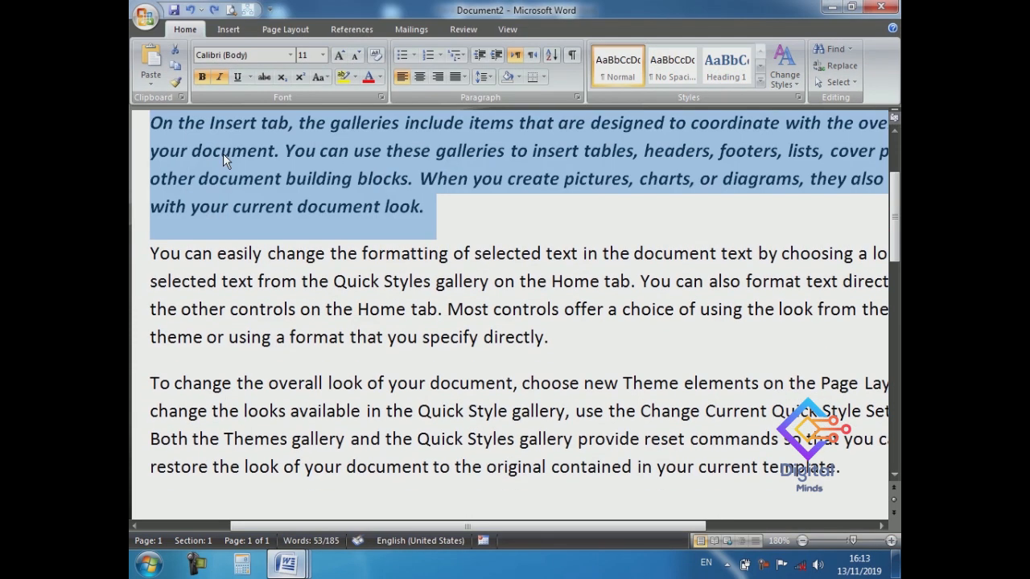
{"action": "left_click", "coordinate": [320, 311]}
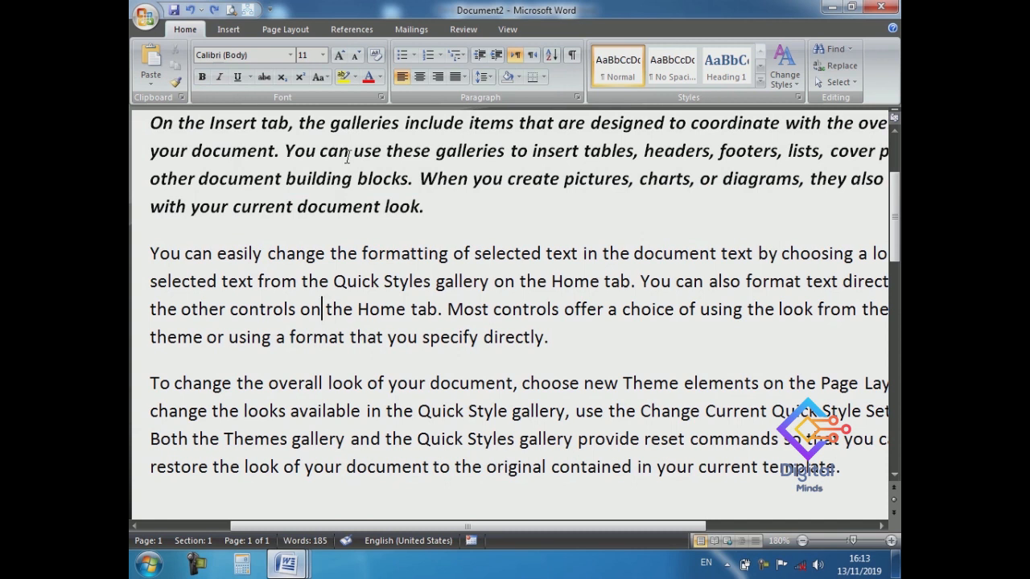
{"action": "left_click_drag", "start_coordinate": [349, 152], "coordinate": [299, 139]}
{"action": "left_click_drag", "start_coordinate": [366, 310], "coordinate": [322, 281]}
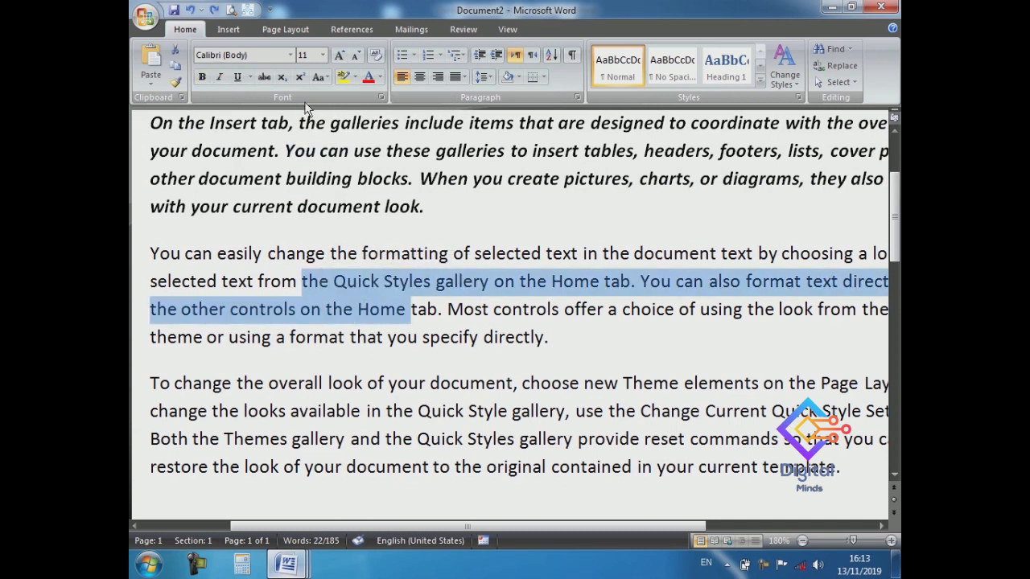
{"action": "left_click", "coordinate": [334, 178]}
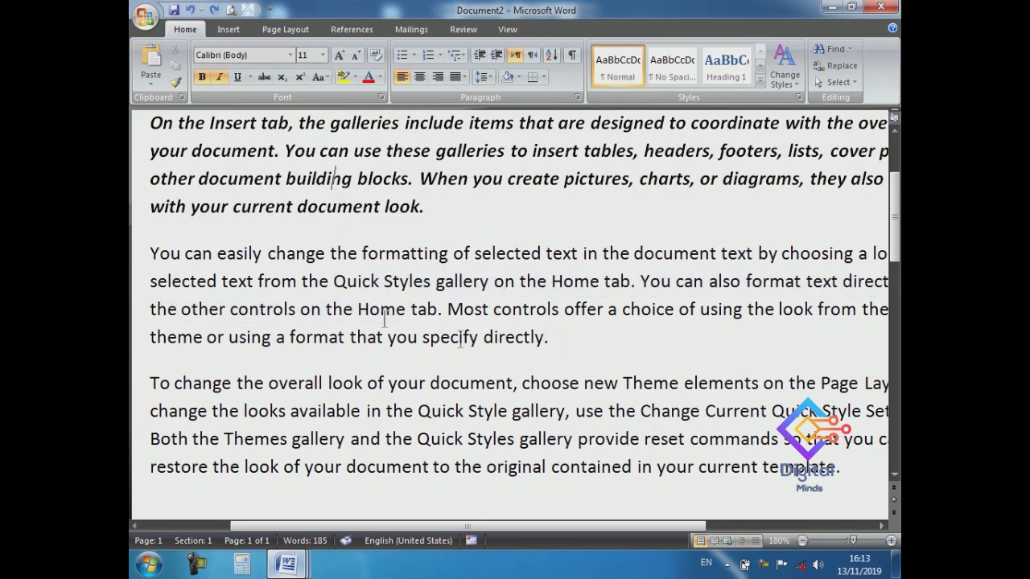
- Make the words "the Home tab. Most controls offer a" bold in the "You can easily change" paragraph
{"action": "left_click_drag", "start_coordinate": [326, 309], "coordinate": [619, 312]}
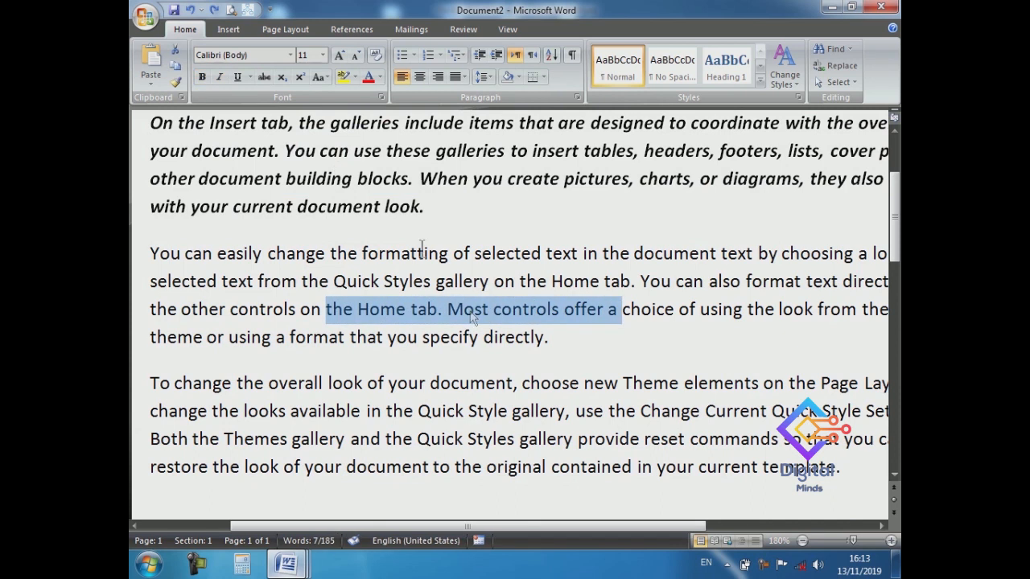
{"action": "left_click", "coordinate": [203, 77]}
{"action": "left_click", "coordinate": [354, 383]}
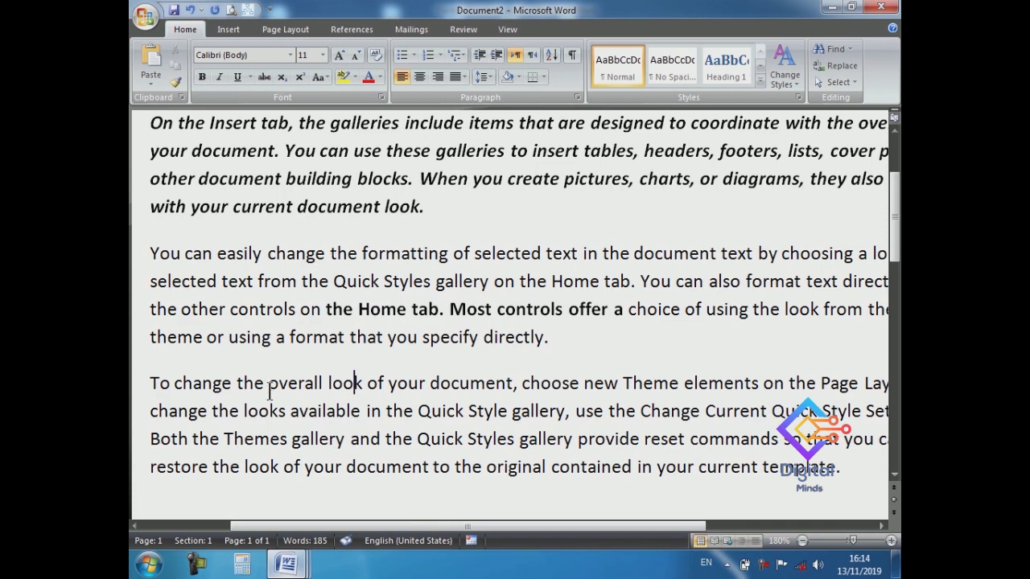
- Make the last paragraph's text bold from "overall look of your document" through "Both the Themes gallery and the"
{"action": "left_click_drag", "start_coordinate": [269, 392], "coordinate": [400, 447]}
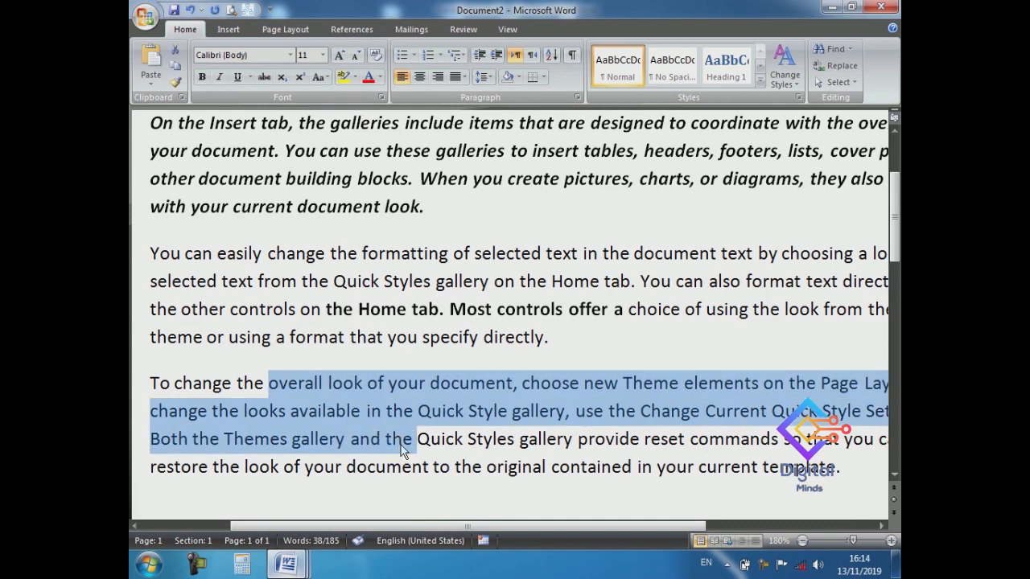
{"action": "key", "text": "ctrl+b"}
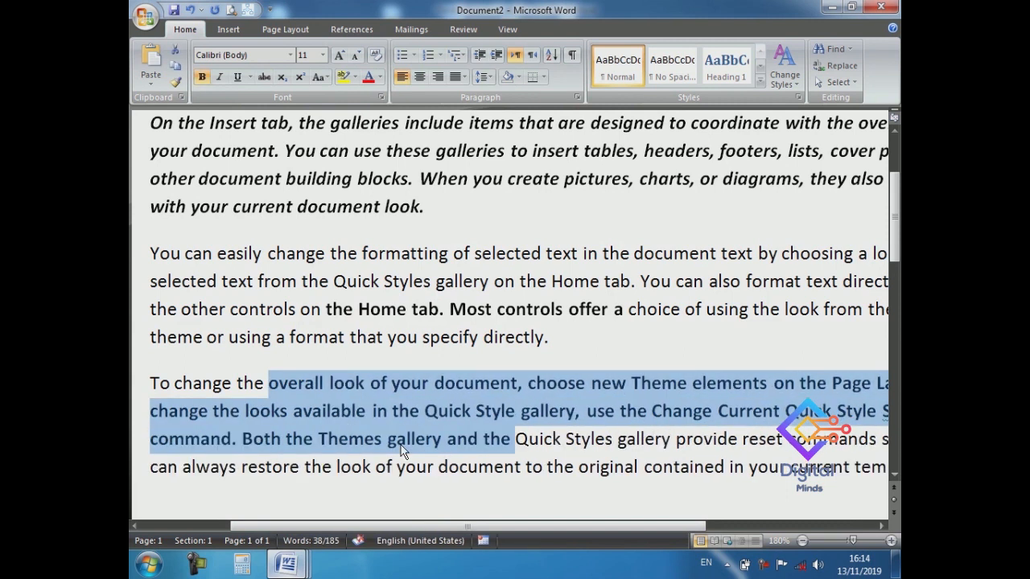
{"action": "left_click", "coordinate": [399, 447]}
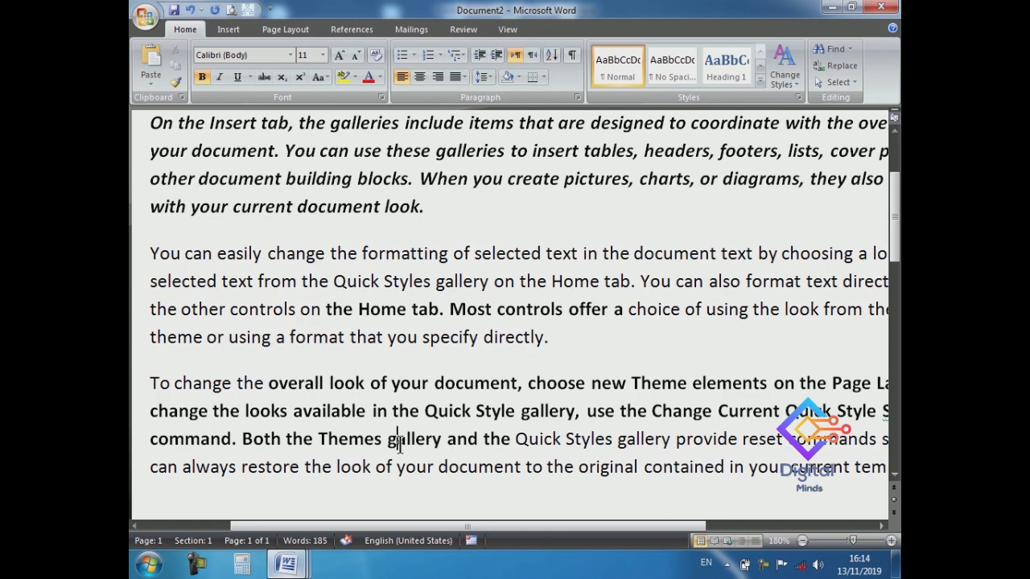
- Remove bold from the whole "To change the overall look" paragraph
{"action": "triple_click", "coordinate": [400, 445]}
{"action": "left_click", "coordinate": [202, 77]}
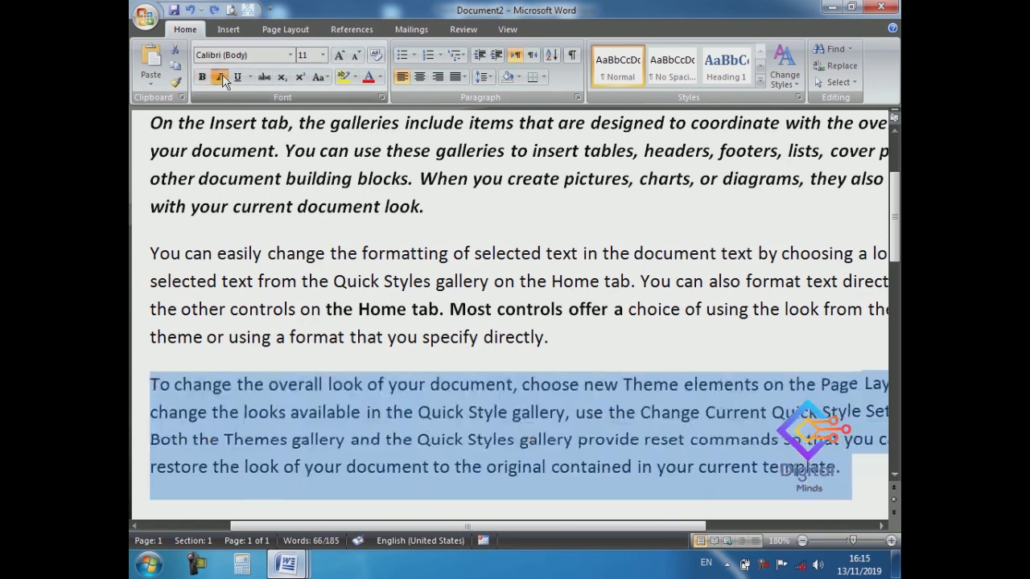
- Italicize the whole "To change the overall look" paragraph, toggling italic off and on several times and ending with it off
{"action": "left_click", "coordinate": [222, 76]}
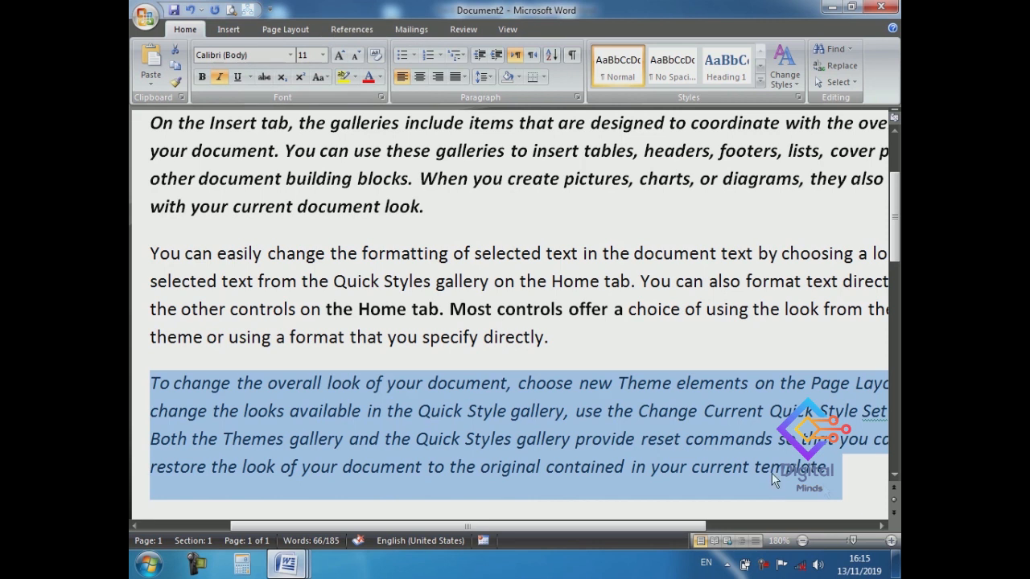
{"action": "left_click", "coordinate": [842, 489]}
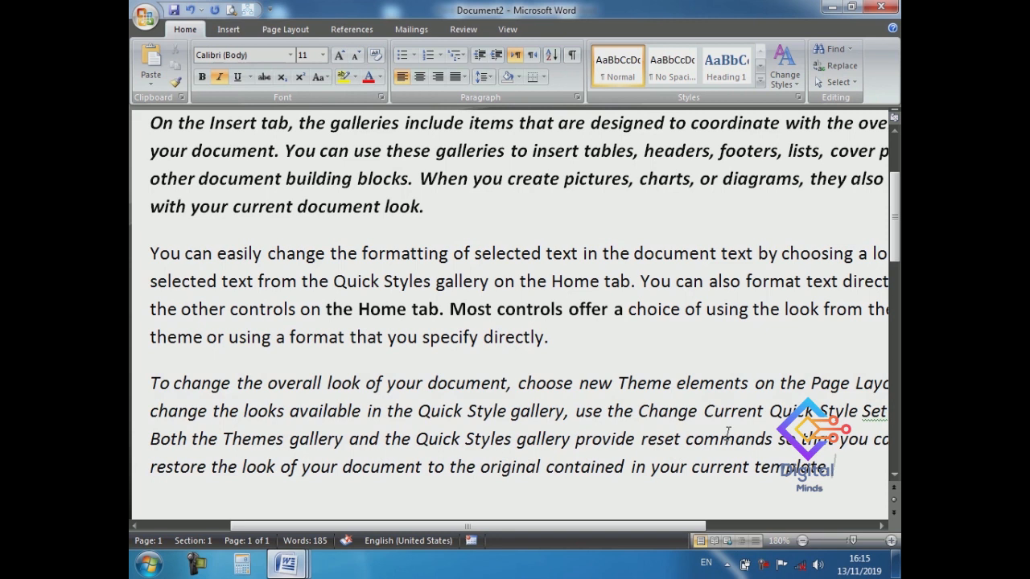
{"action": "triple_click", "coordinate": [727, 432]}
{"action": "key", "text": "ctrl+i"}
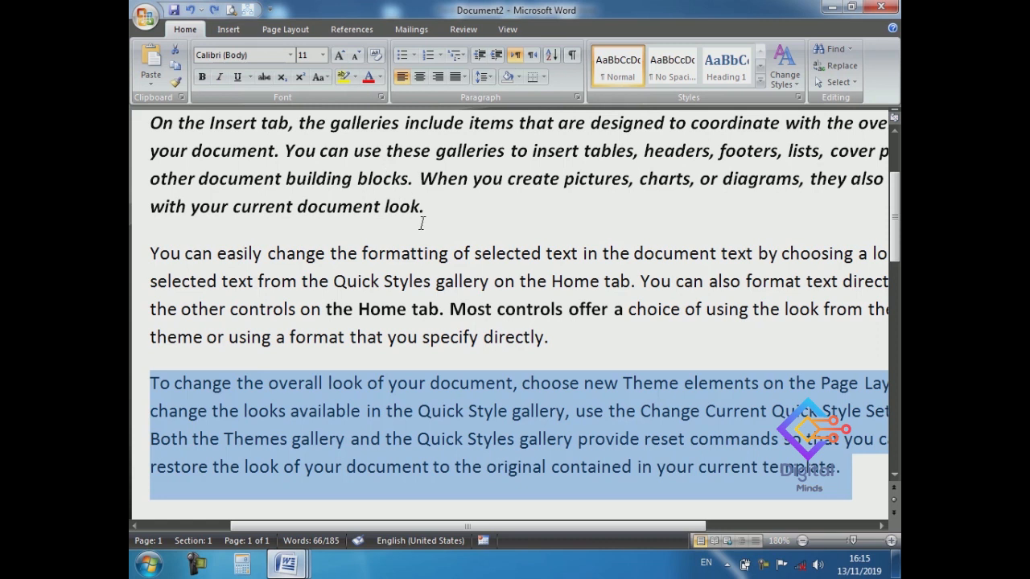
{"action": "key", "text": "ctrl+i"}
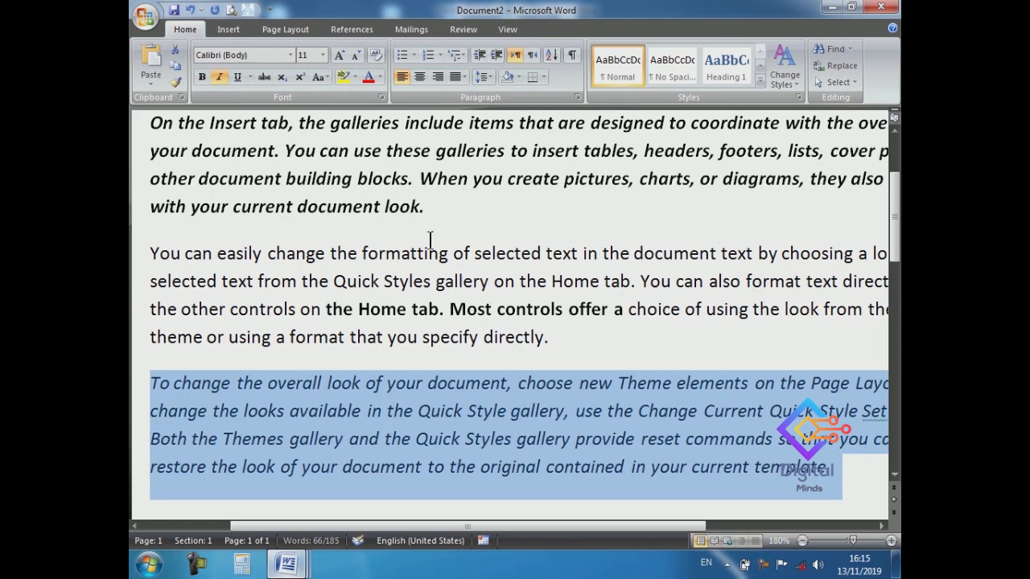
{"action": "key", "text": "ctrl+i"}
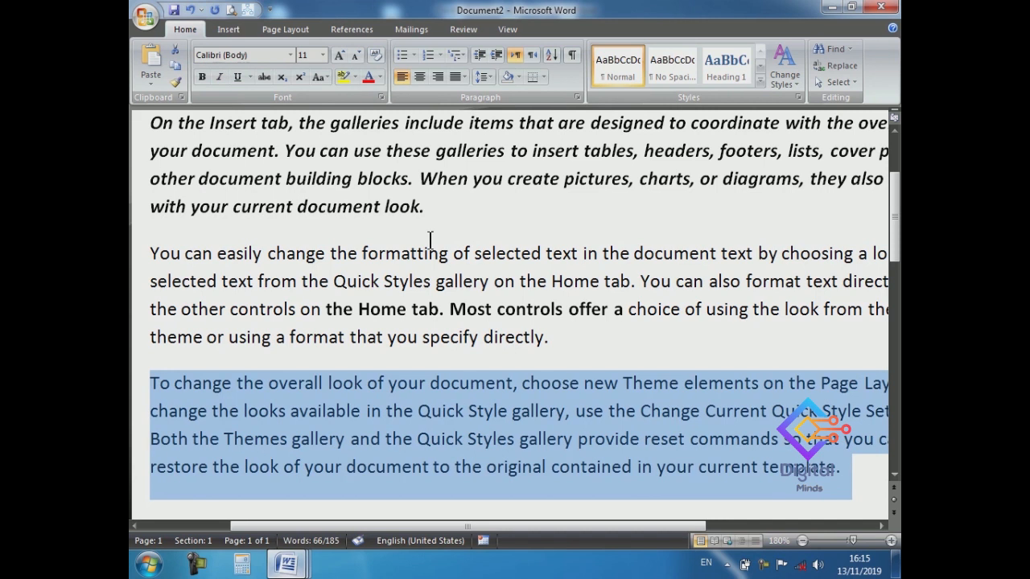
{"action": "key", "text": "ctrl+i"}
{"action": "key", "text": "ctrl+i"}
{"action": "left_click", "coordinate": [461, 326]}
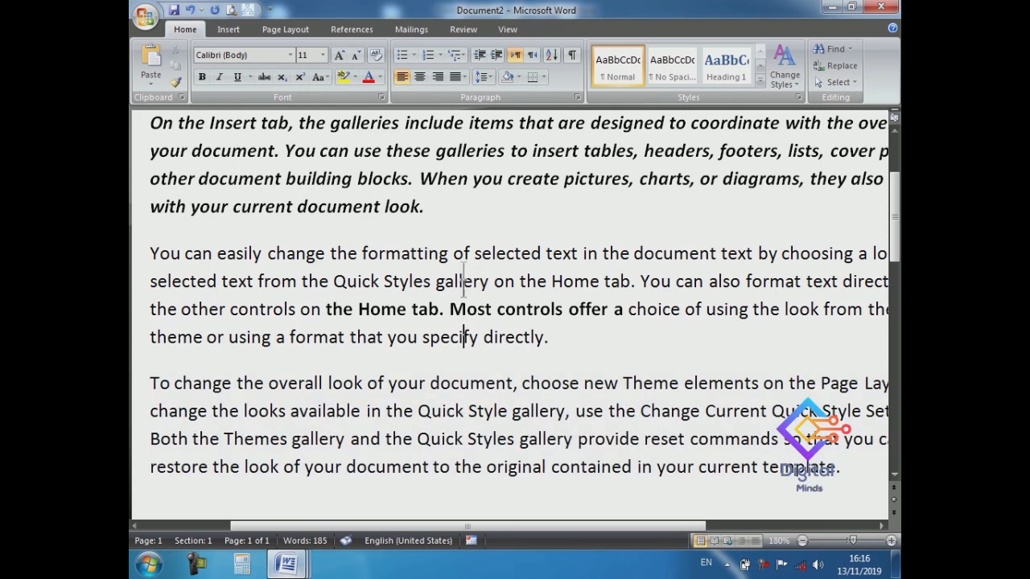
- Underline the line "with your current document look." at the end of the "On the Insert tab" paragraph
{"action": "left_click_drag", "start_coordinate": [456, 207], "coordinate": [171, 207]}
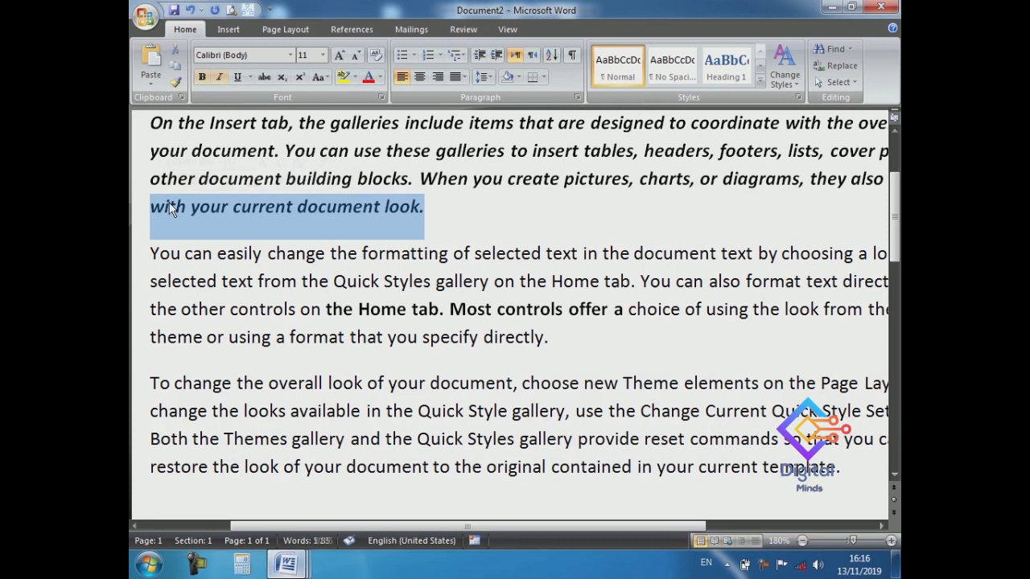
{"action": "right_click", "coordinate": [252, 78]}
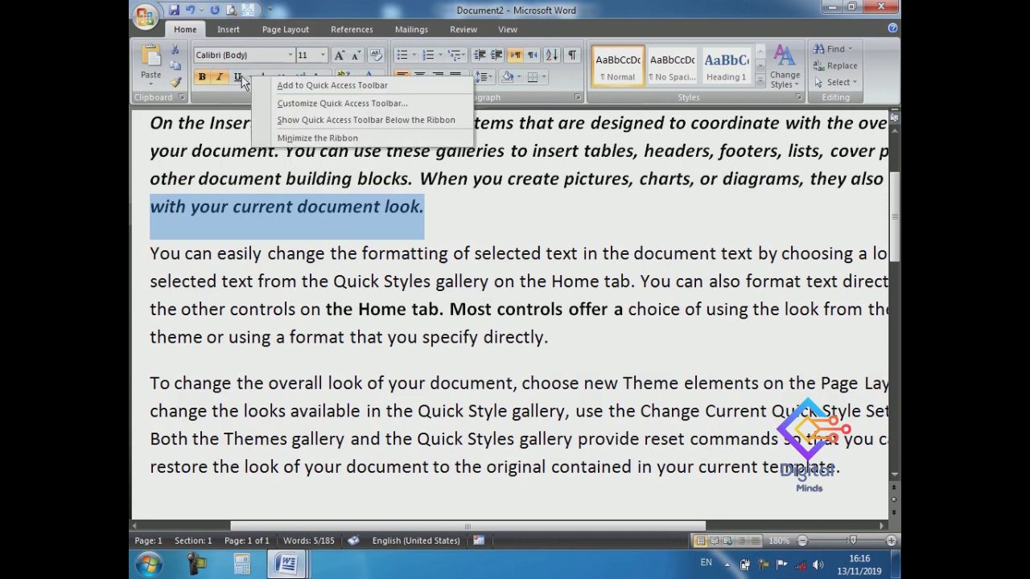
{"action": "left_click", "coordinate": [238, 78]}
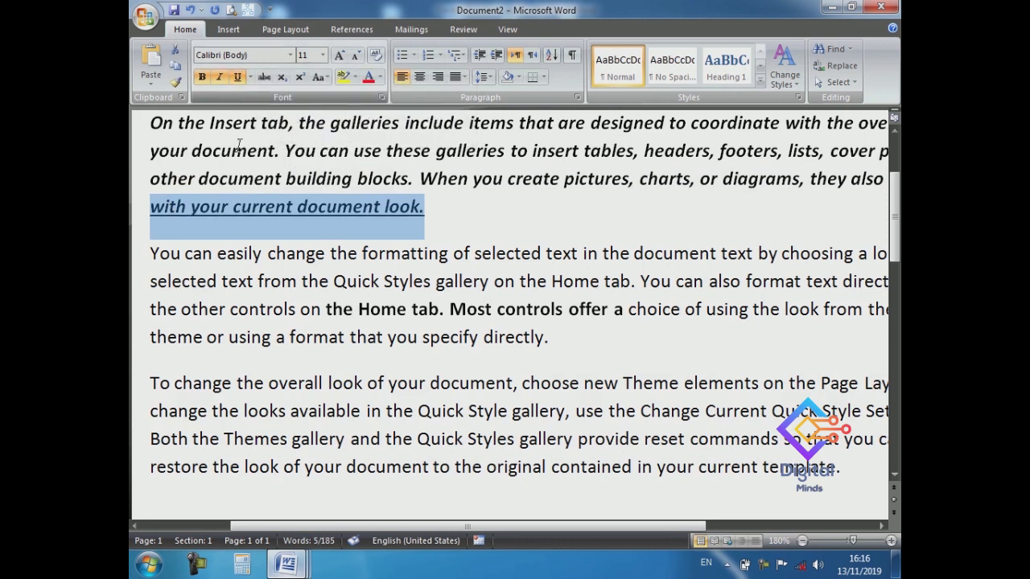
{"action": "left_click", "coordinate": [236, 252]}
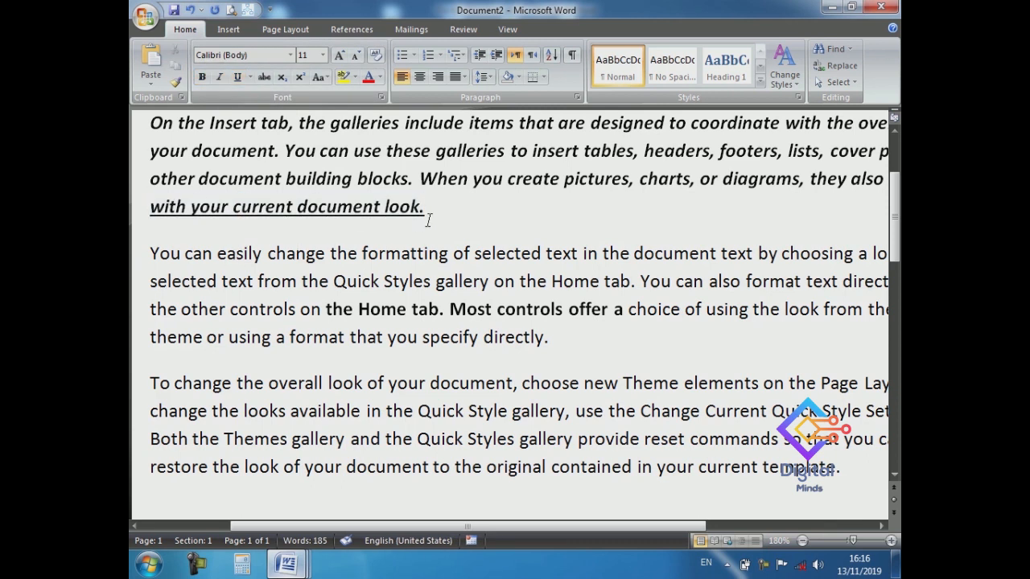
- Change the underline of "with your current document look." to the dashed line style
{"action": "left_click_drag", "start_coordinate": [428, 209], "coordinate": [149, 207]}
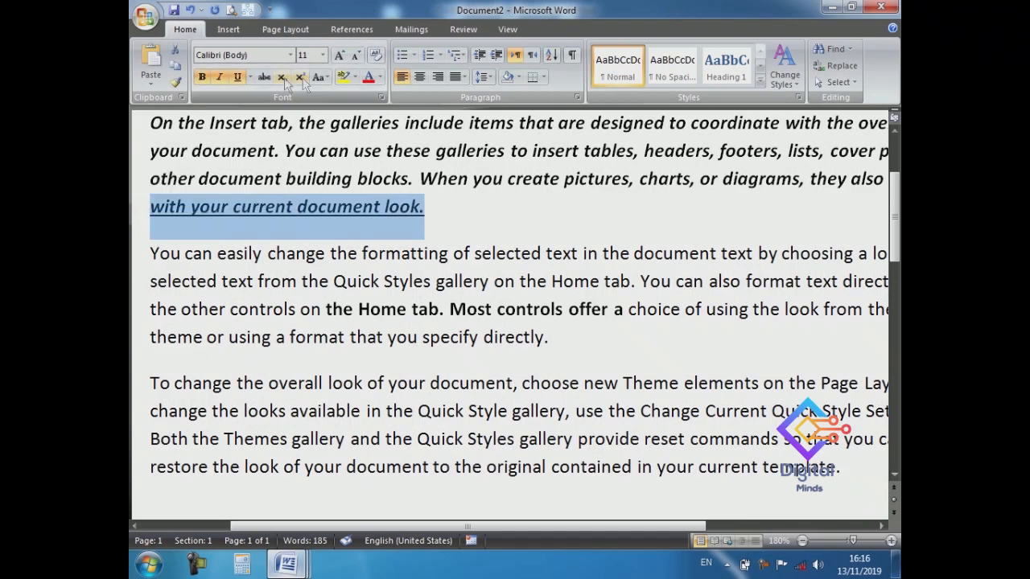
{"action": "left_click", "coordinate": [250, 77]}
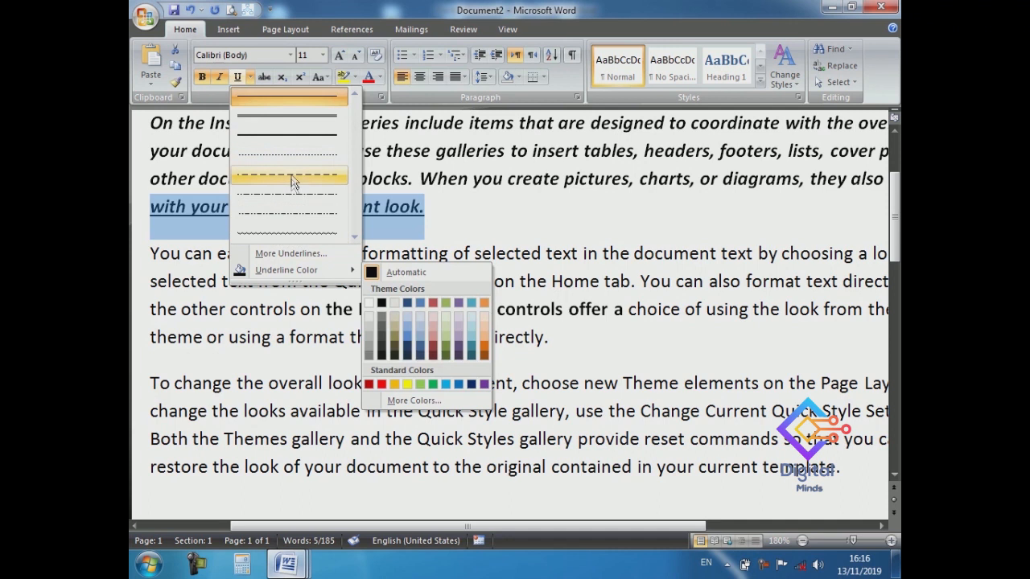
{"action": "left_click", "coordinate": [291, 177]}
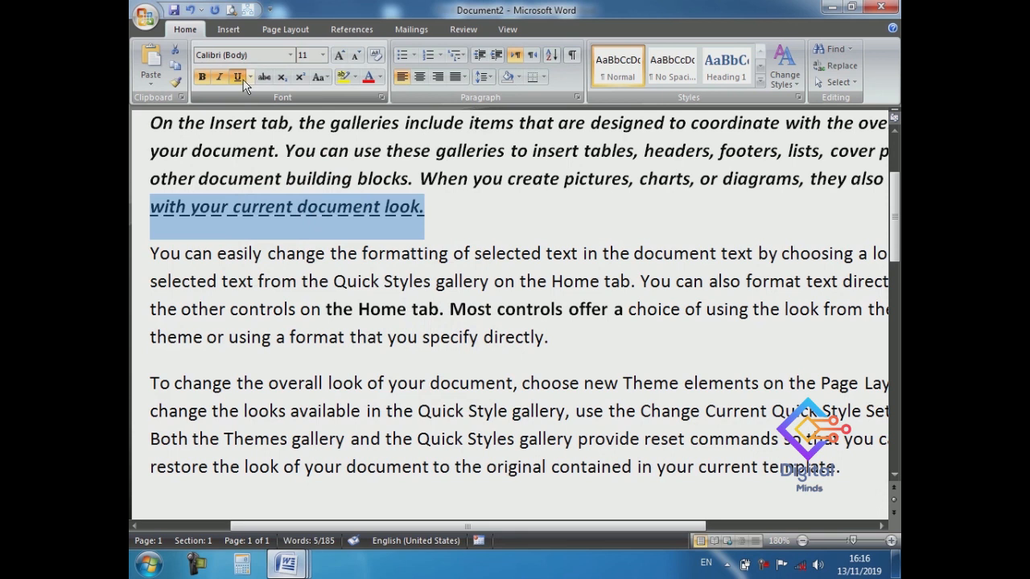
- Set the underline color of "with your current document look." to the standard green
{"action": "left_click", "coordinate": [249, 78]}
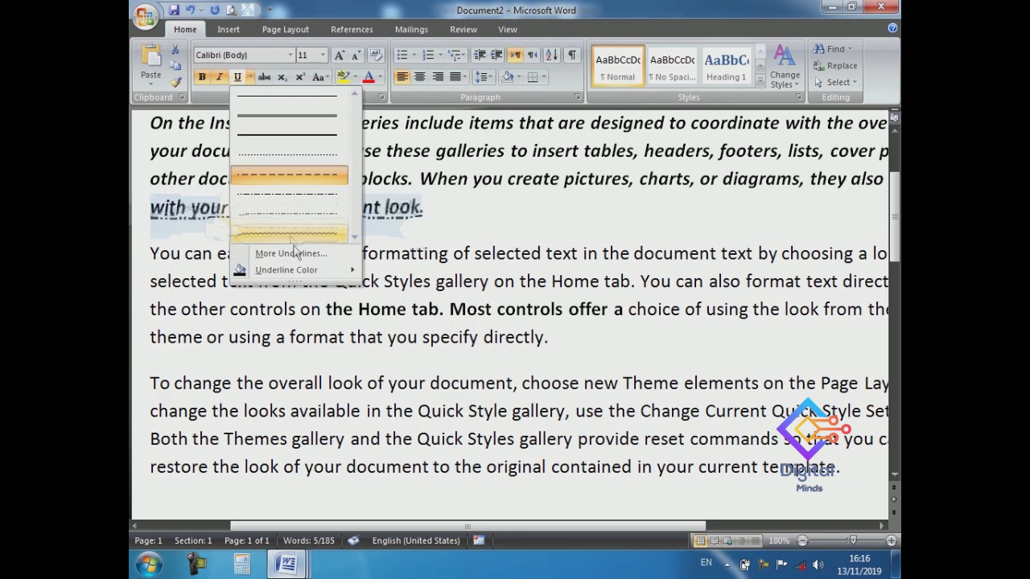
{"action": "mouse_move", "coordinate": [317, 269]}
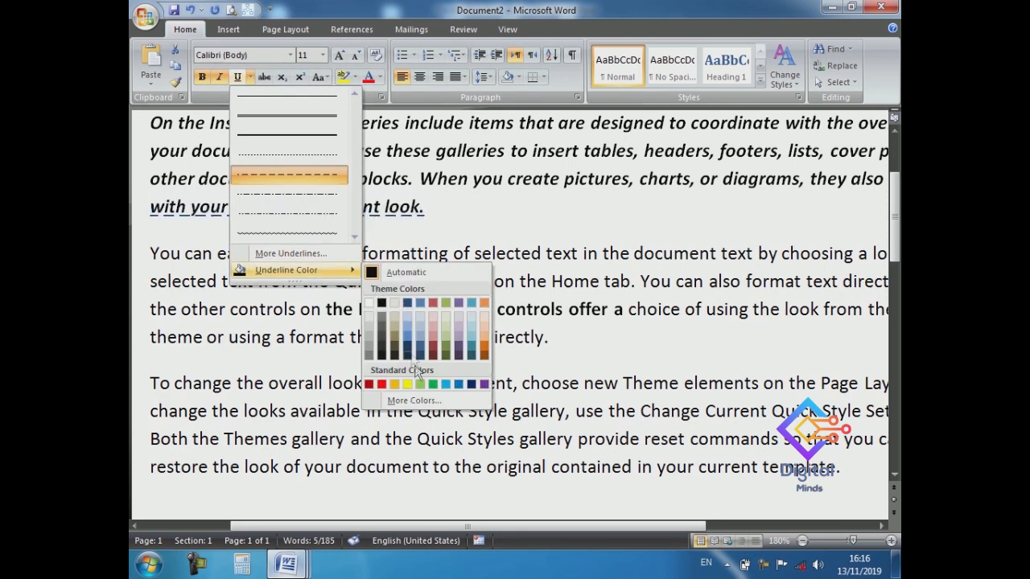
{"action": "left_click", "coordinate": [431, 385]}
{"action": "left_click", "coordinate": [410, 381]}
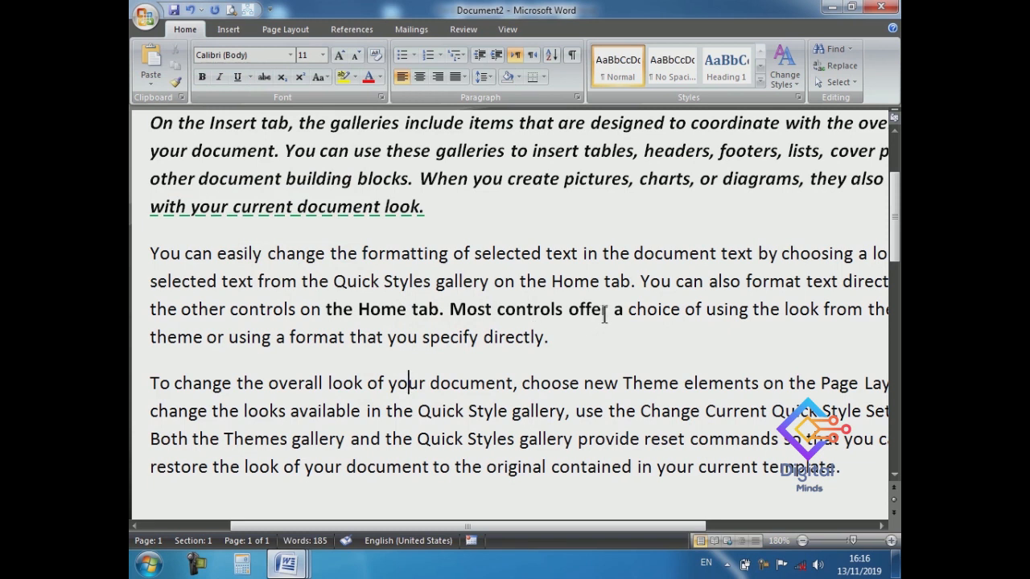
- Apply strikethrough to the bold words "the Home tab. Most controls offer a" in the "You can easily change" paragraph
{"action": "left_click_drag", "start_coordinate": [625, 314], "coordinate": [330, 313]}
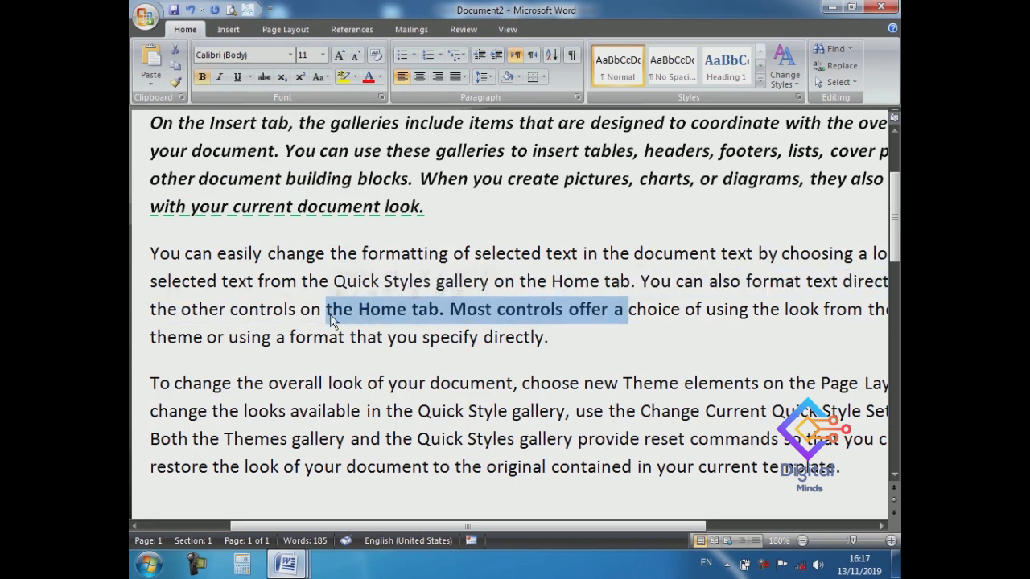
{"action": "left_click", "coordinate": [265, 76]}
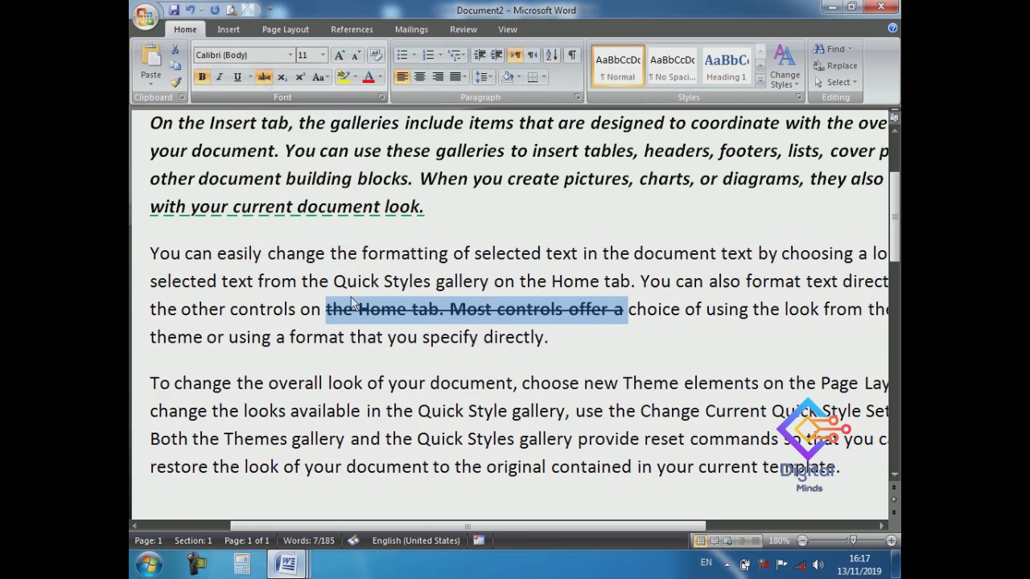
{"action": "left_click", "coordinate": [382, 407]}
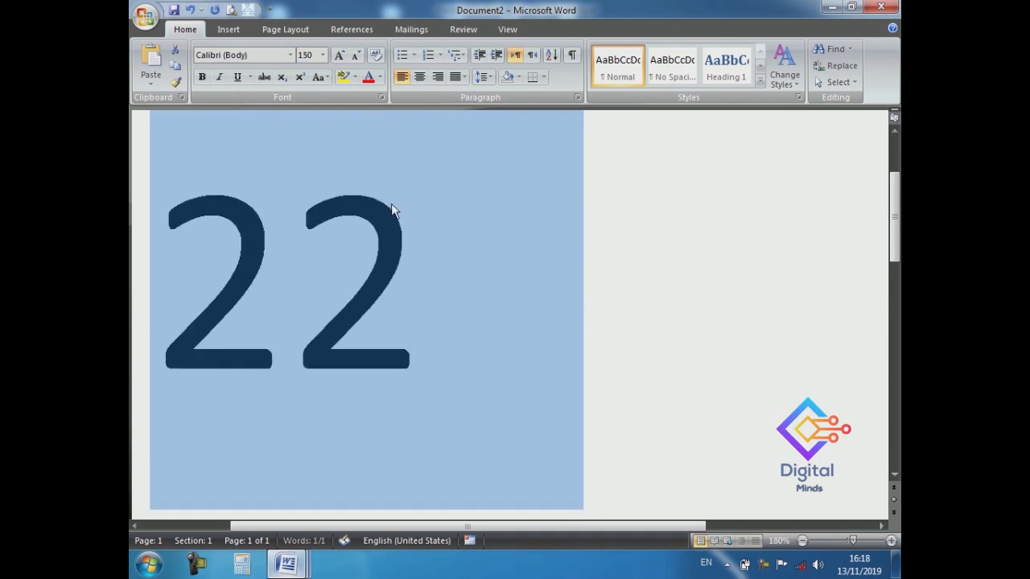
- Reduce the font size of the text "22" to 130
{"action": "key", "text": "ctrl+bracketleft"}
{"action": "key", "text": "ctrl+bracketleft"}
{"action": "key", "text": "ctrl+bracketleft"}
{"action": "left_click", "coordinate": [389, 213]}
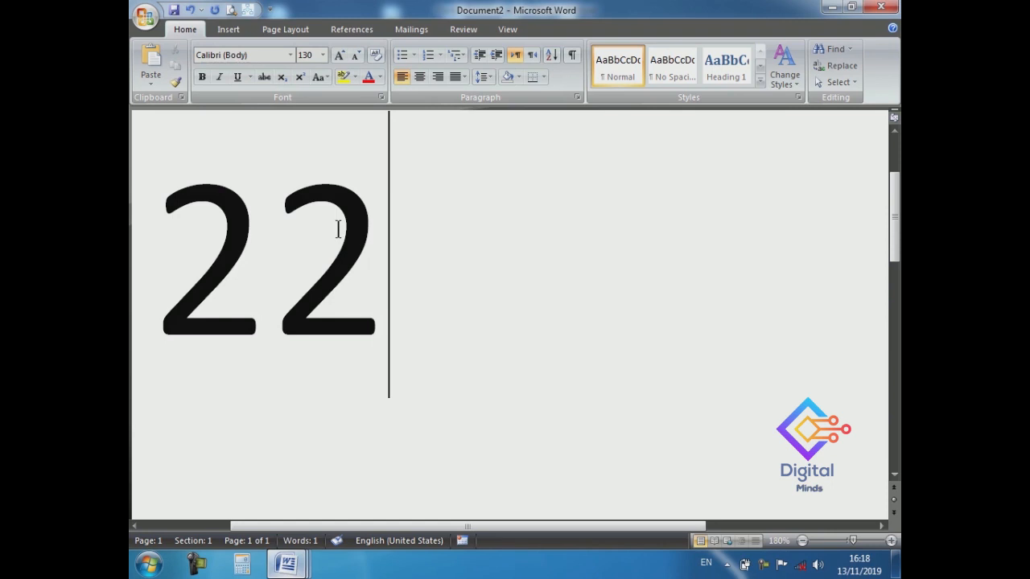
- Make the second digit of "22" superscript and place the cursor after it
{"action": "left_click_drag", "start_coordinate": [338, 229], "coordinate": [324, 230]}
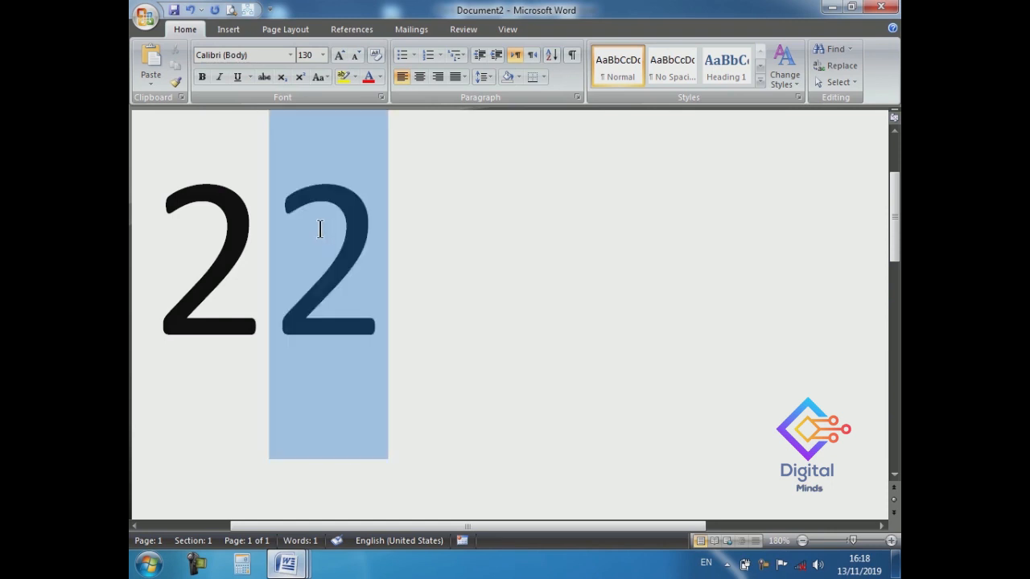
{"action": "left_click", "coordinate": [301, 78]}
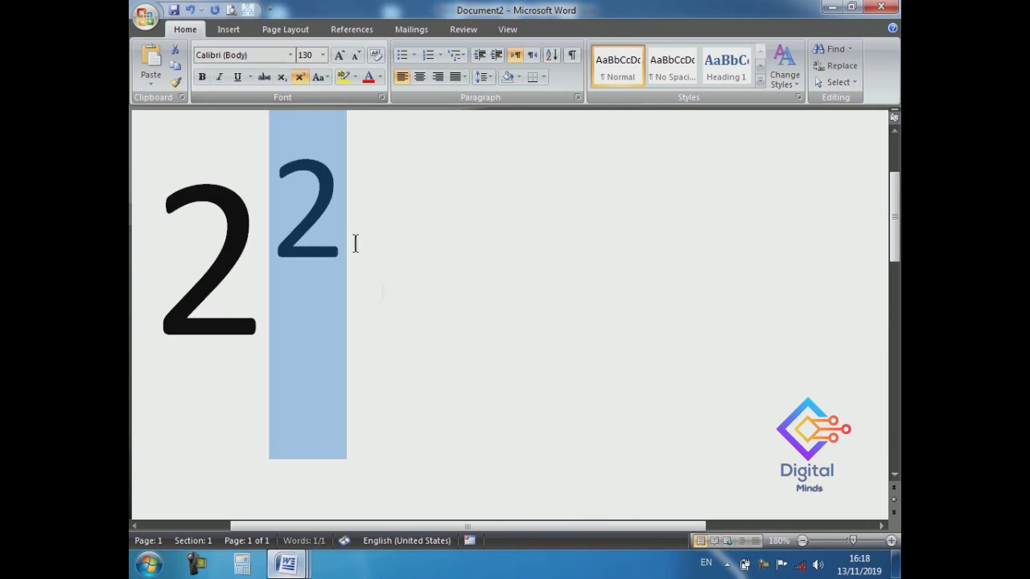
{"action": "left_click", "coordinate": [407, 372]}
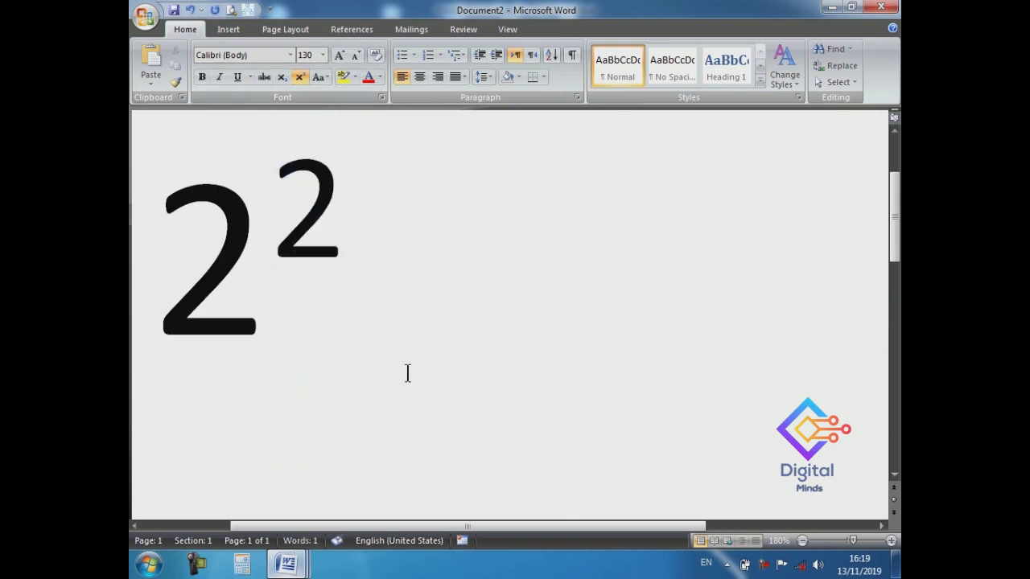
- Enter "+sdfkd" after the superscript 2 and delete those characters again
{"action": "type", "text": "+sdfkd"}
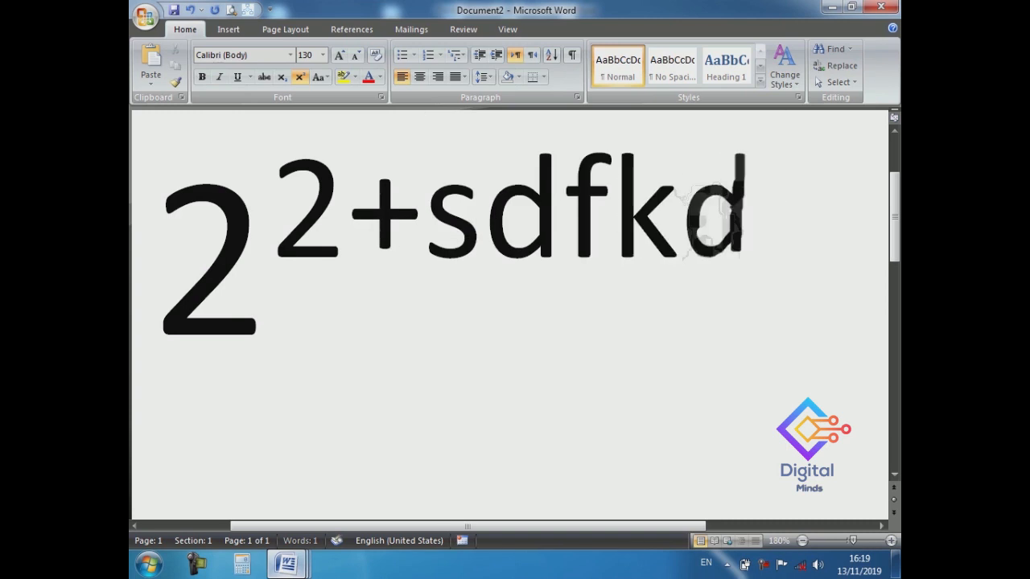
{"action": "key", "text": "BackSpace"}
{"action": "key", "text": "BackSpace"}
{"action": "key", "text": "BackSpace"}
{"action": "key", "text": "BackSpace"}
{"action": "key", "text": "BackSpace"}
{"action": "key", "text": "BackSpace"}
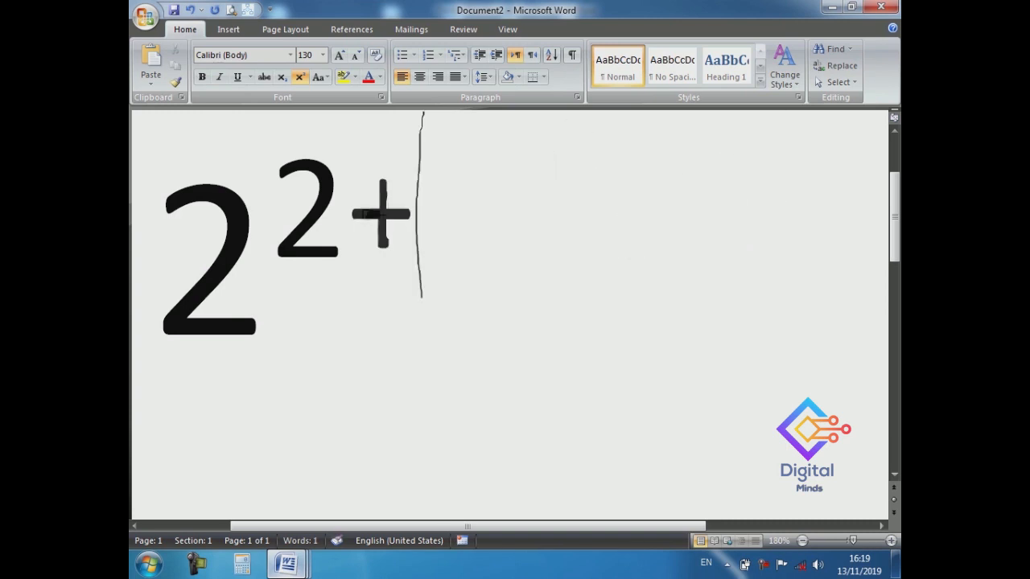
- Turn off superscript and add a normal plus sign after the superscript 2
{"action": "left_click", "coordinate": [299, 77]}
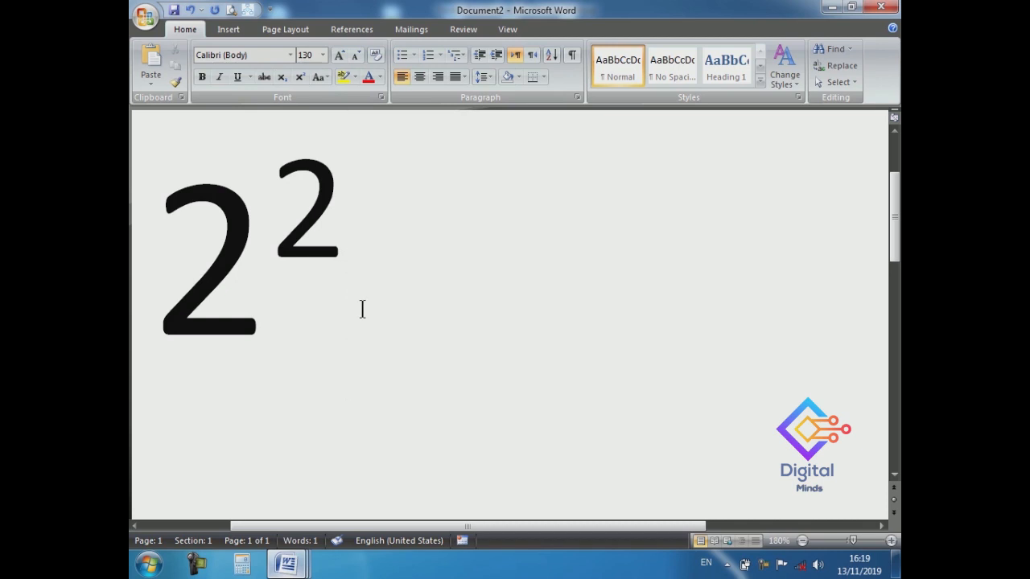
{"action": "type", "text": "+"}
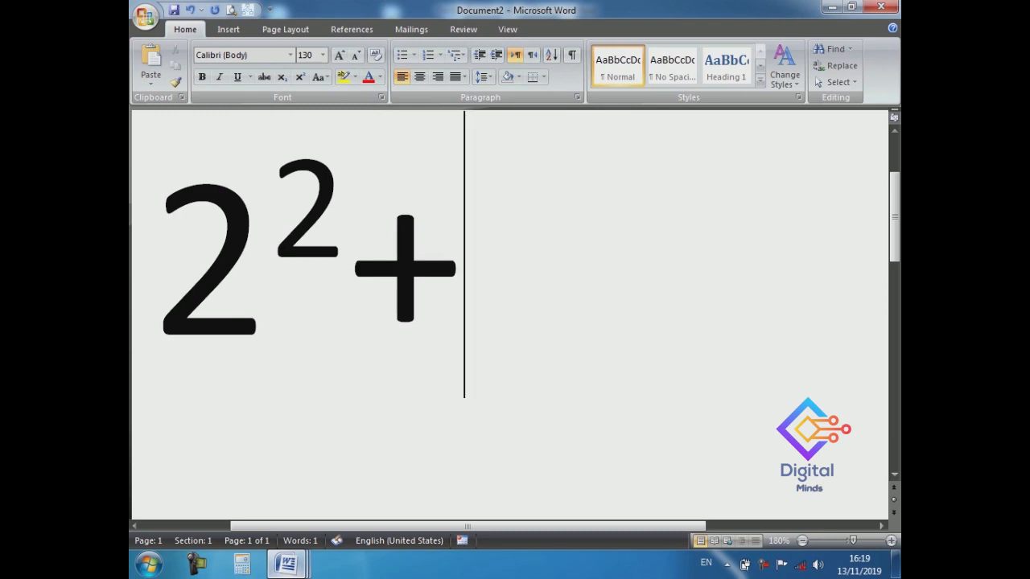
- Replace the superscript expression with the text "A2"
{"action": "key", "text": "BackSpace"}
{"action": "key", "text": "BackSpace"}
{"action": "key", "text": "BackSpace"}
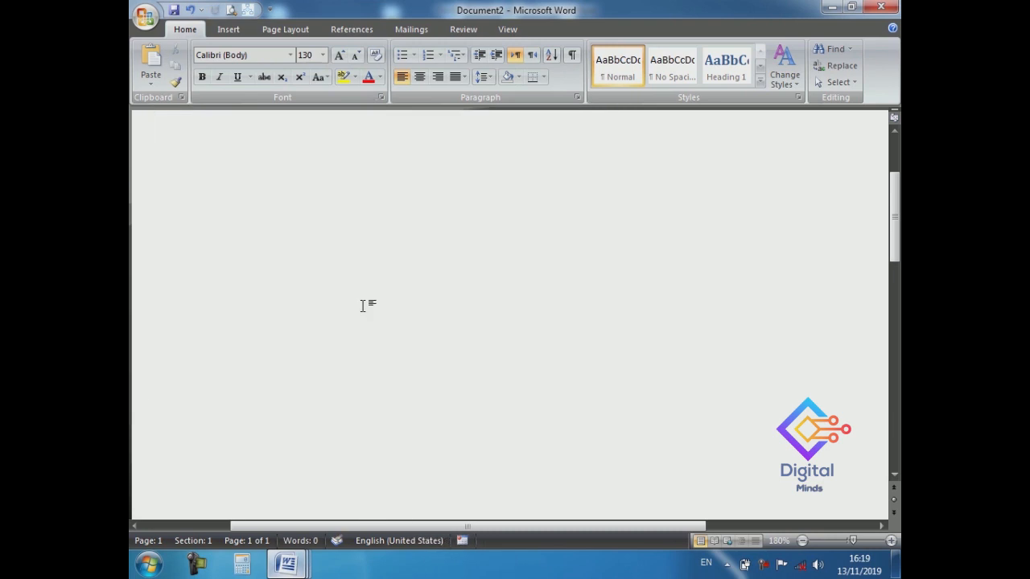
{"action": "type", "text": "A2"}
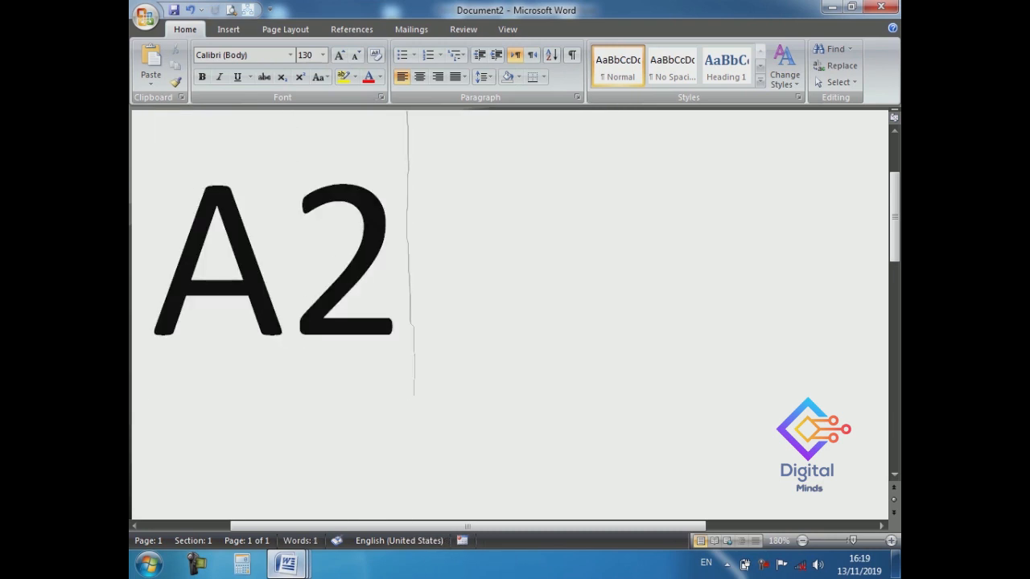
- Make the 2 in "A2" subscript and turn subscript off for text that follows it
{"action": "key", "text": "shift+Left"}
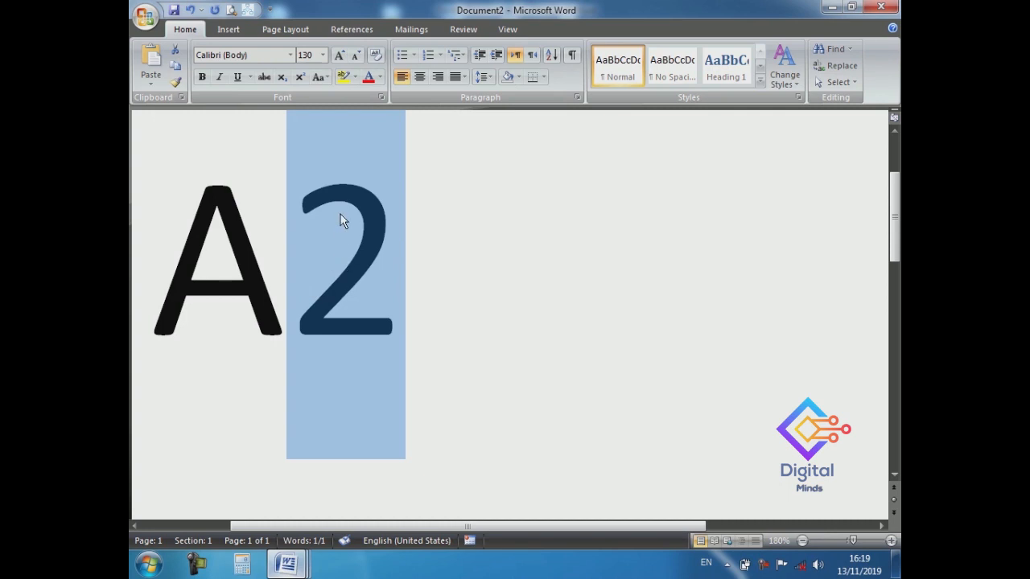
{"action": "left_click", "coordinate": [283, 78]}
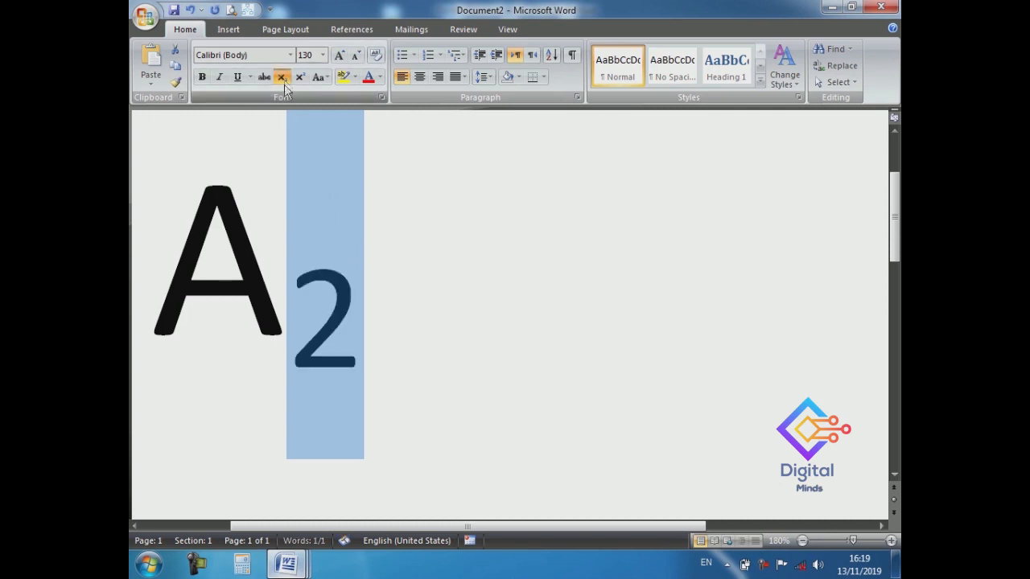
{"action": "left_click", "coordinate": [387, 300]}
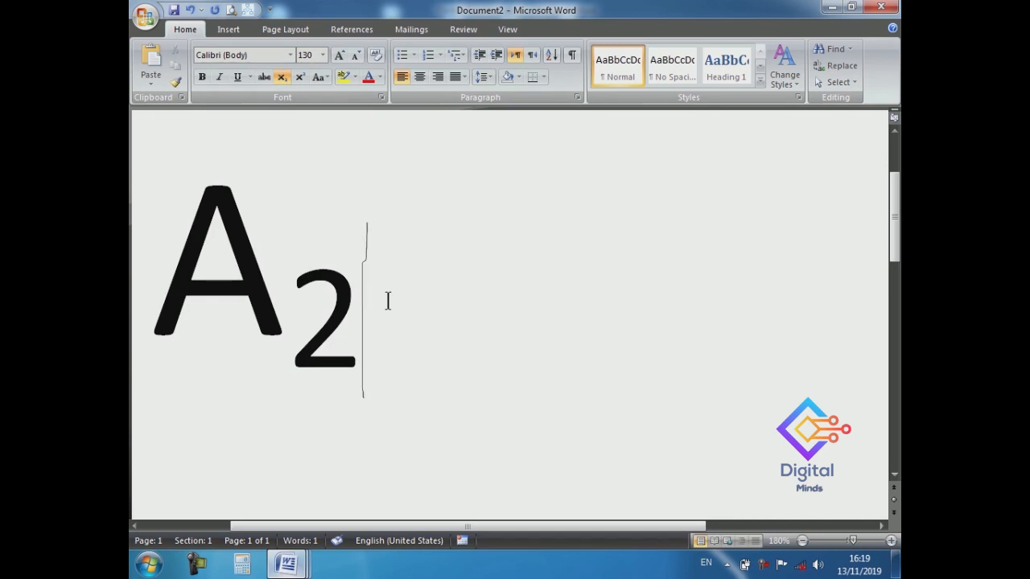
{"action": "left_click", "coordinate": [282, 76]}
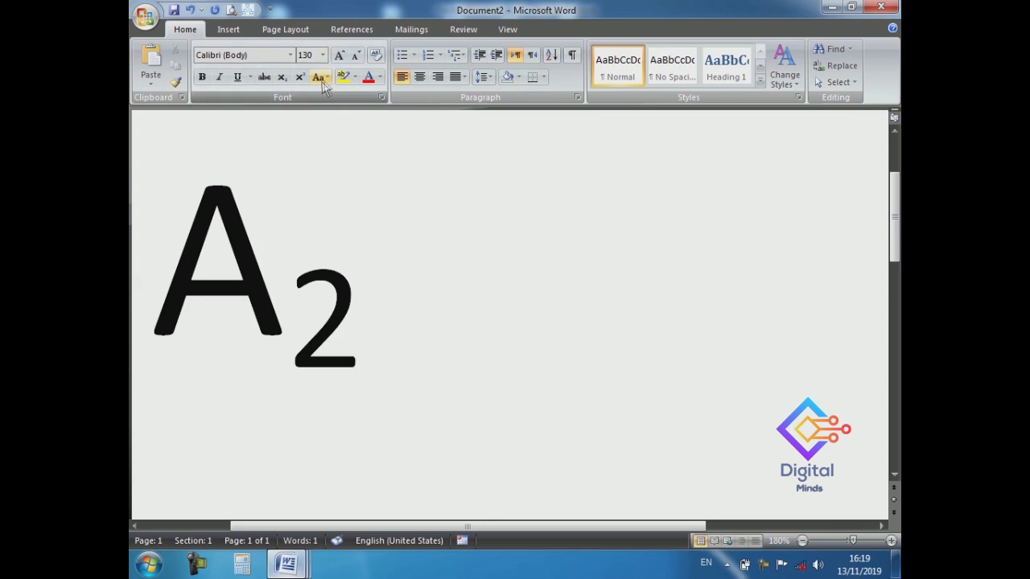
- Replace "A2" with the copied sample paragraphs and add a 2 with a superscript 2 below them
{"action": "key", "text": "ctrl+v"}
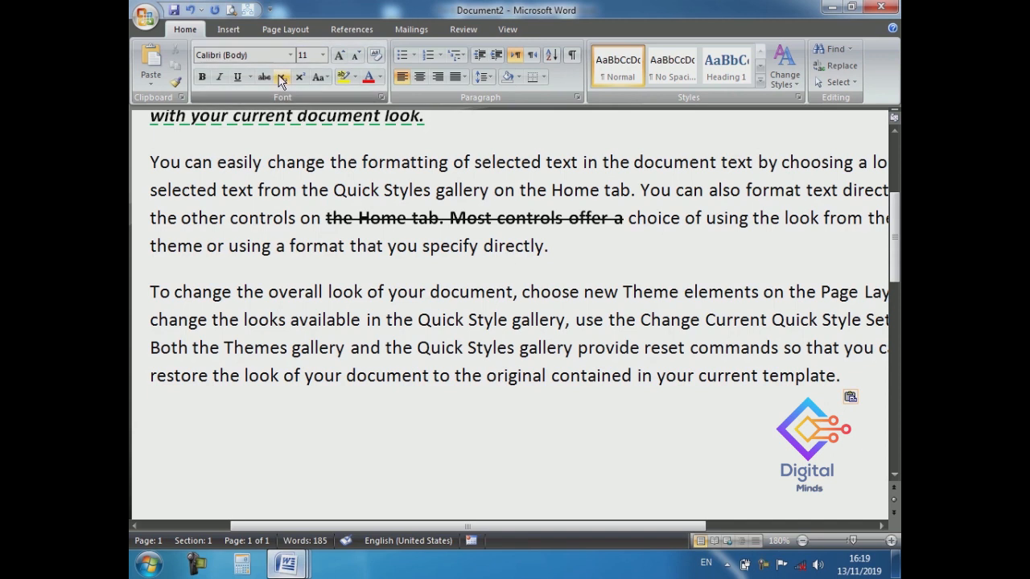
{"action": "type", "text": "2²"}
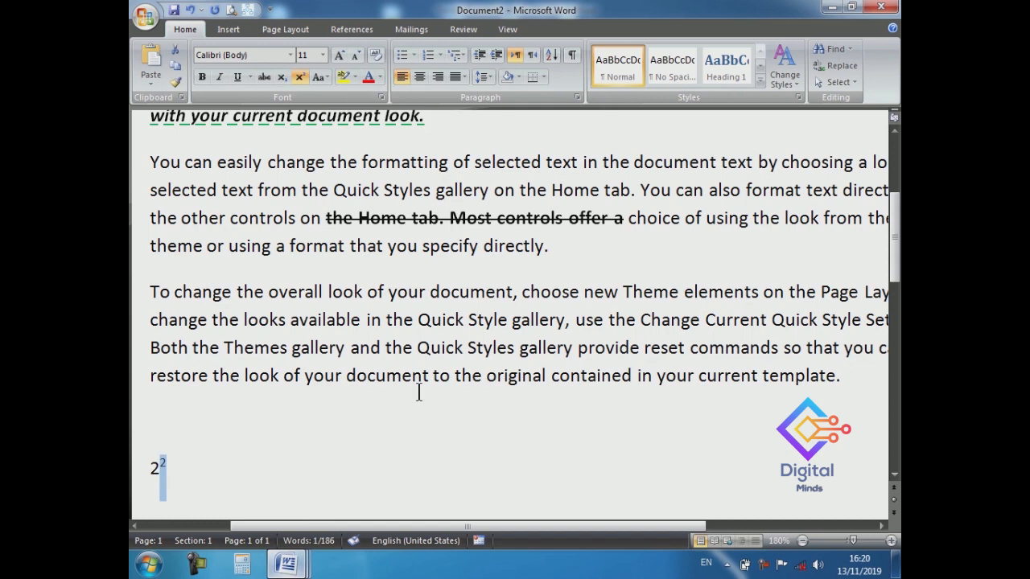
- Change the superscript 2 to subscript, try adding two equals signs after it, and clear and retype the 2
{"action": "key", "text": "ctrl+equal"}
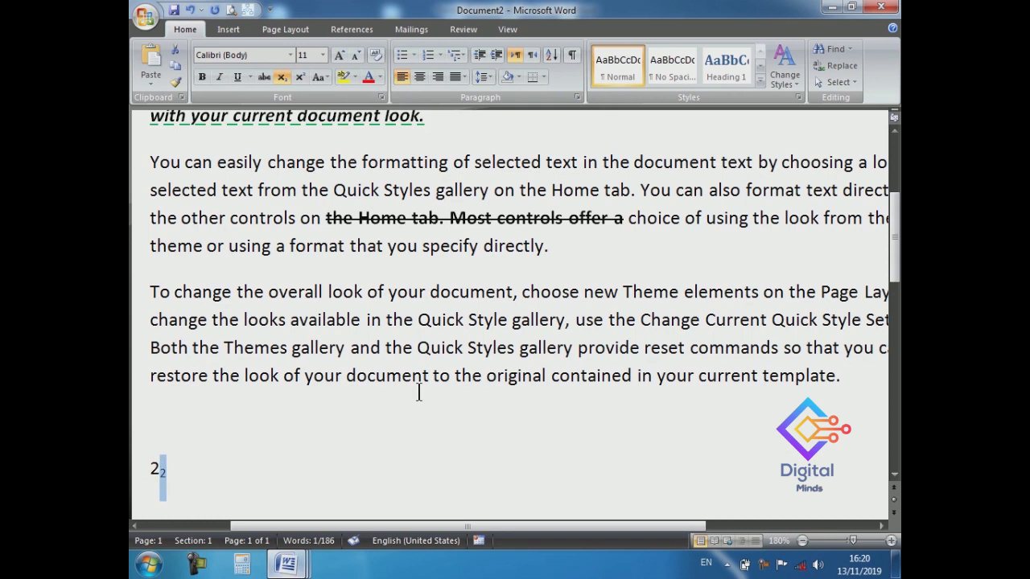
{"action": "key", "text": "End"}
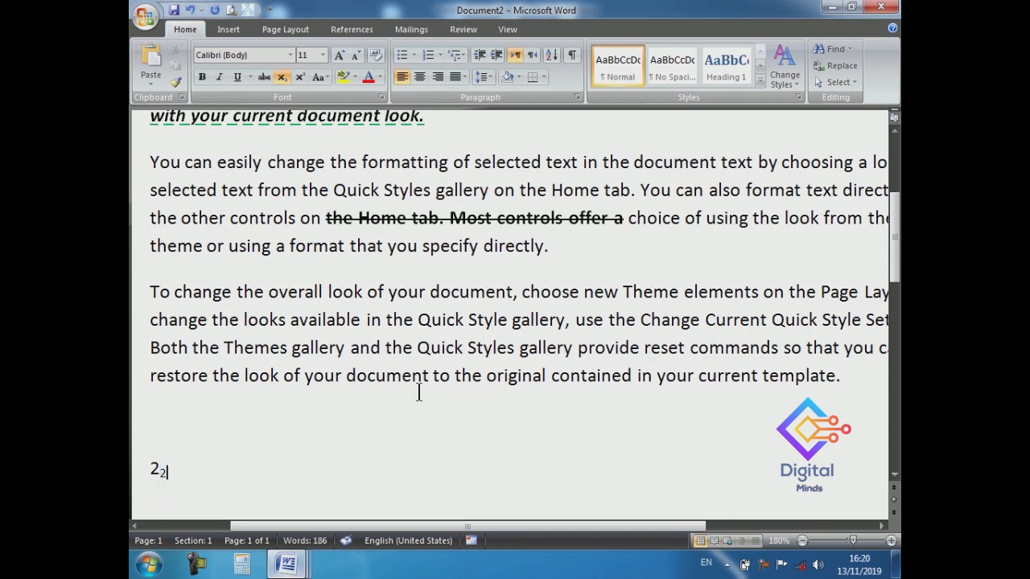
{"action": "type", "text": "=="}
{"action": "key", "text": "BackSpace"}
{"action": "key", "text": "BackSpace"}
{"action": "key", "text": "BackSpace"}
{"action": "key", "text": "BackSpace"}
{"action": "type", "text": "2"}
- Switch the second 2 below the paragraphs to superscript and back to subscript
{"action": "key", "text": "shift+Left"}
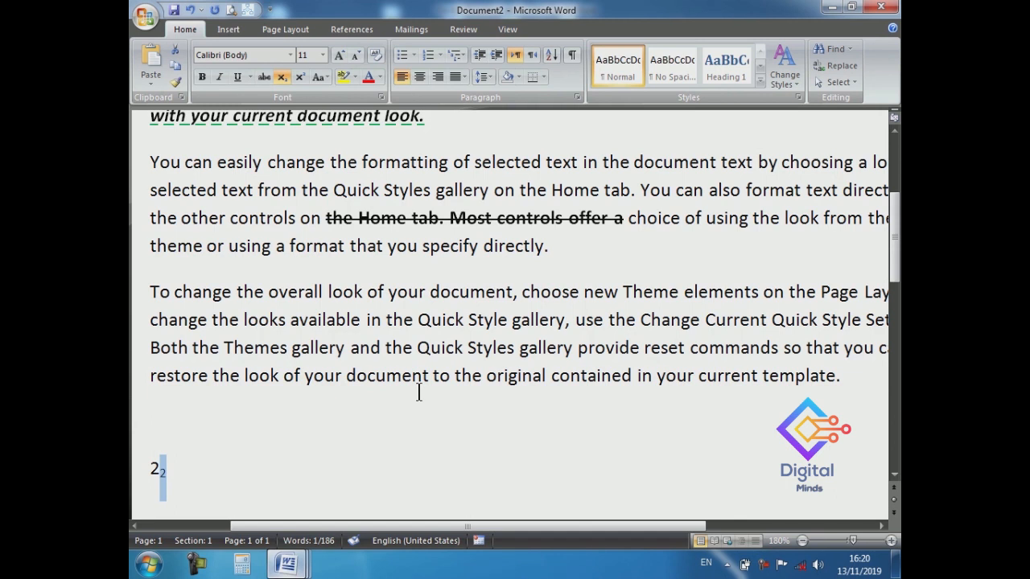
{"action": "key", "text": "ctrl+shift+plus"}
{"action": "key", "text": "ctrl+equal"}
- Launch the Windows On-Screen Keyboard by running the command osk
{"action": "left_click", "coordinate": [418, 391]}
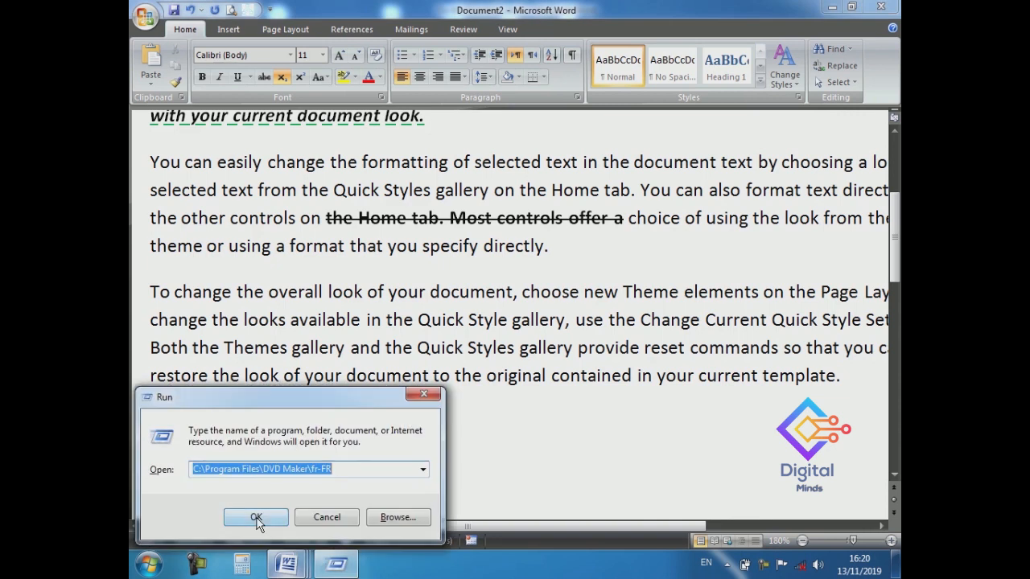
{"action": "type", "text": "osk"}
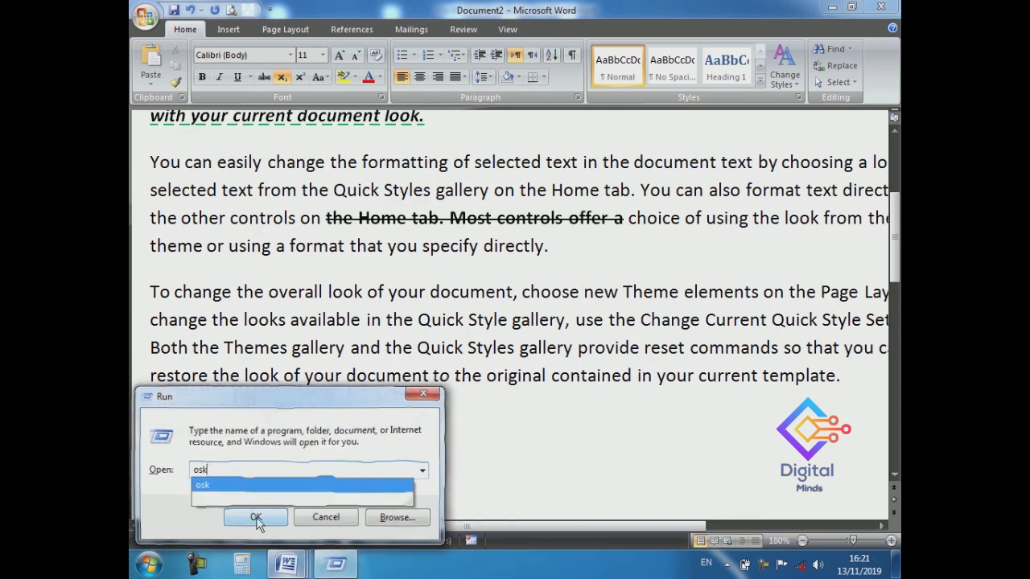
{"action": "left_click", "coordinate": [256, 518]}
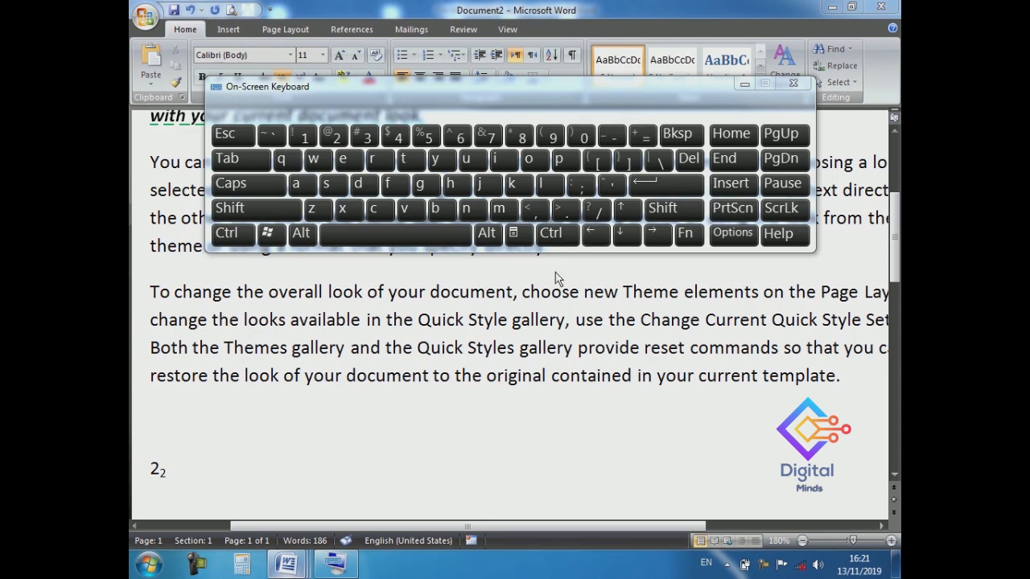
- Show the Ctrl and Shift keys of the superscript shortcut on the On-Screen Keyboard
{"action": "key", "text": "ctrl"}
{"action": "key", "text": "shift"}
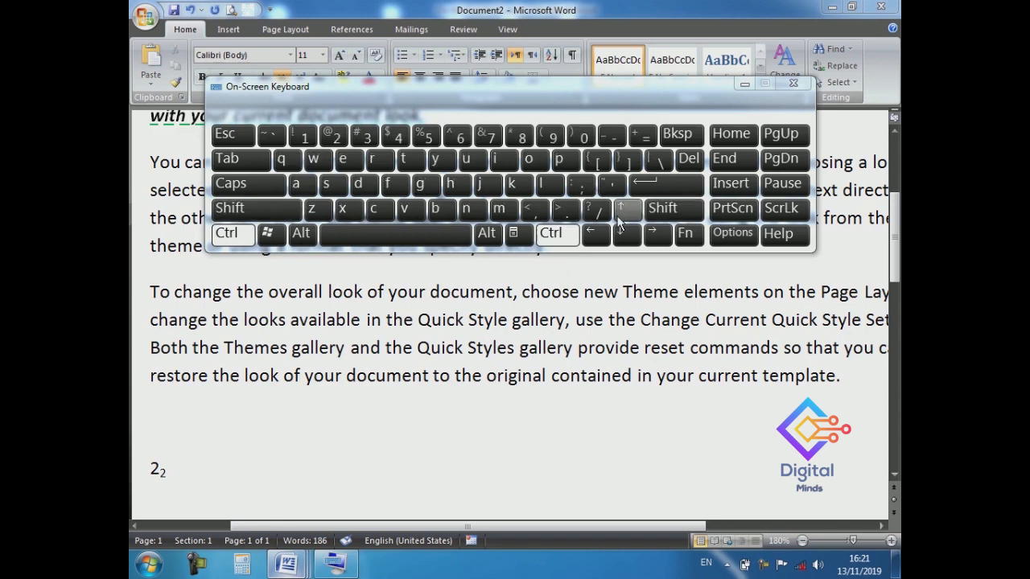
{"action": "key", "text": "shift"}
{"action": "key", "text": "shift"}
{"action": "key", "text": "shift"}
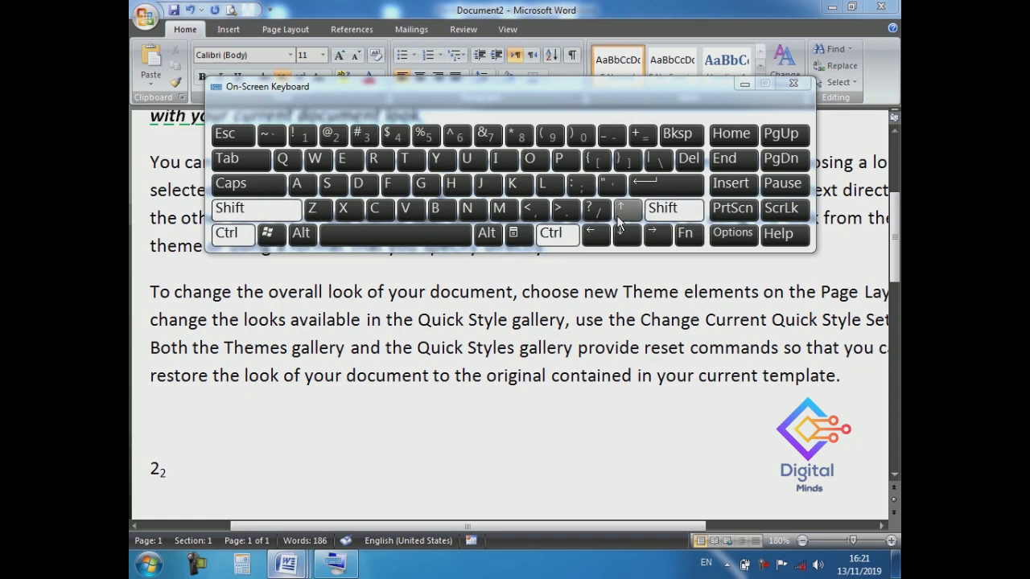
- Dismiss the Windows shutdown dialog and close the On-Screen Keyboard
{"action": "key", "text": "alt+F4"}
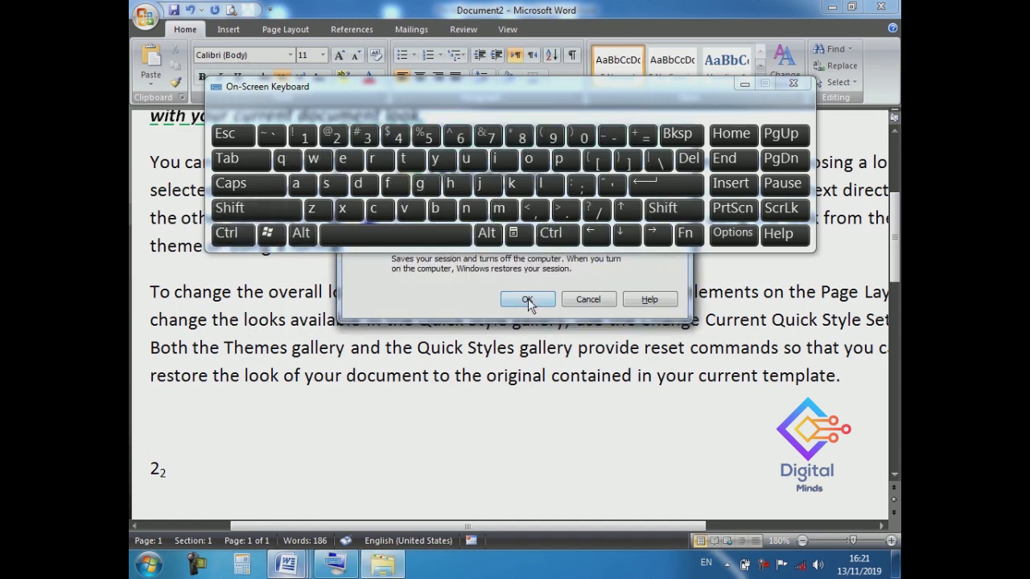
{"action": "key", "text": "Escape"}
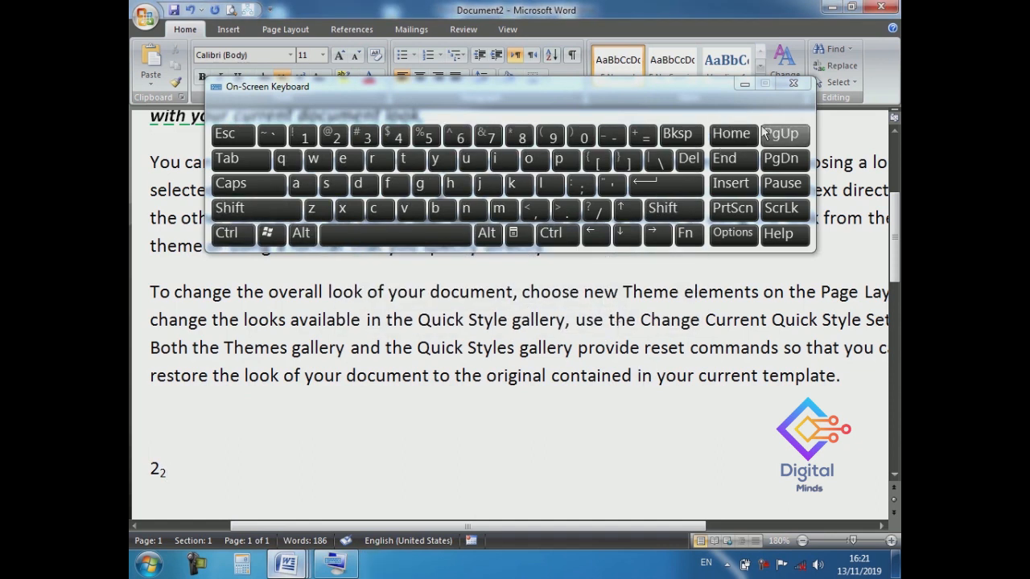
{"action": "left_click", "coordinate": [791, 85]}
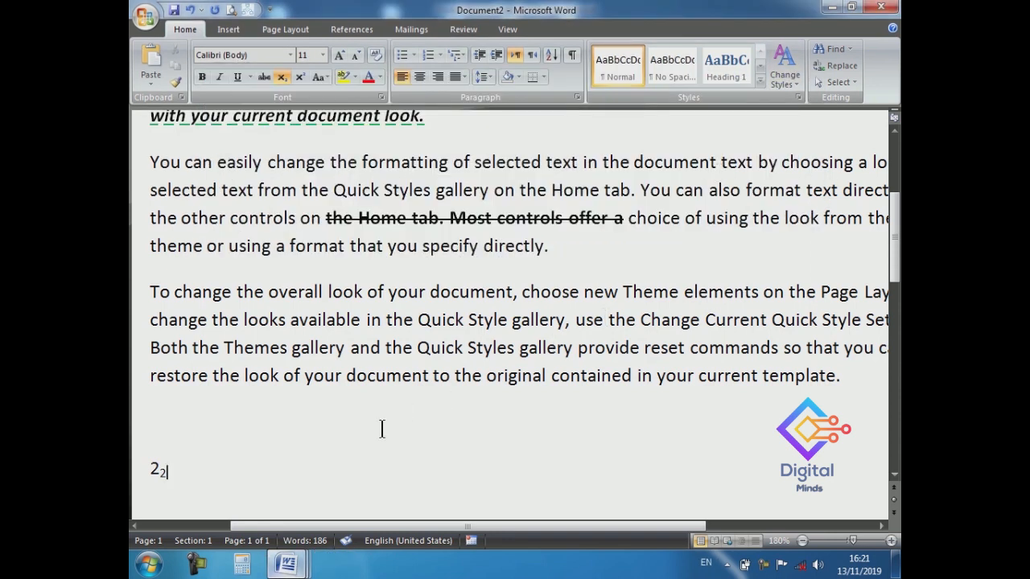
- Delete the 2 and its subscript 2 below the sample paragraphs
{"action": "key", "text": "BackSpace"}
{"action": "key", "text": "BackSpace"}
{"action": "key", "text": "BackSpace"}
- Justify all the paragraphs in the document
{"action": "key", "text": "ctrl+a"}
{"action": "scroll", "coordinate": [694, 439], "scroll_direction": "down", "scroll_amount": 8}
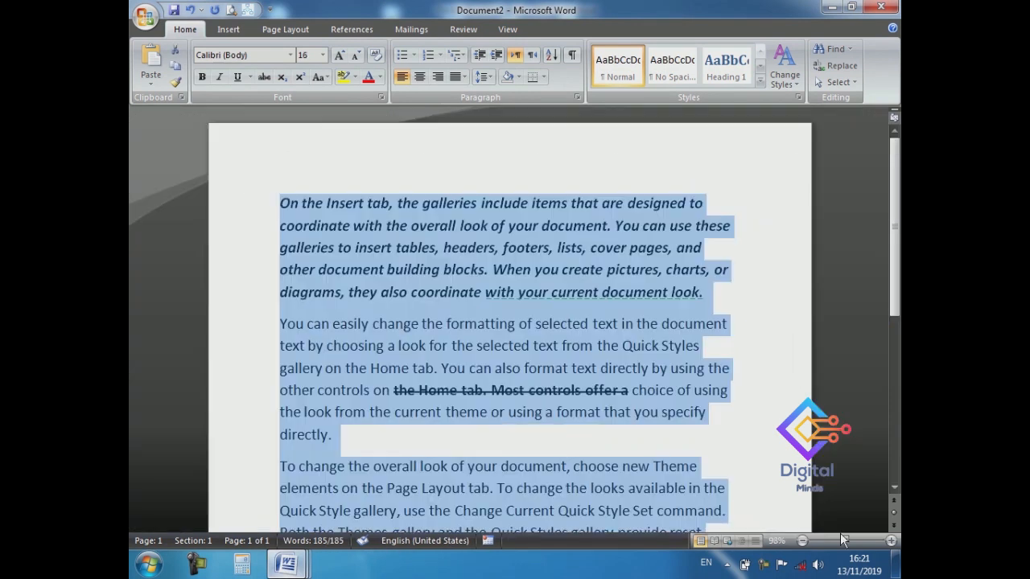
{"action": "key", "text": "ctrl+j"}
{"action": "left_click", "coordinate": [616, 411]}
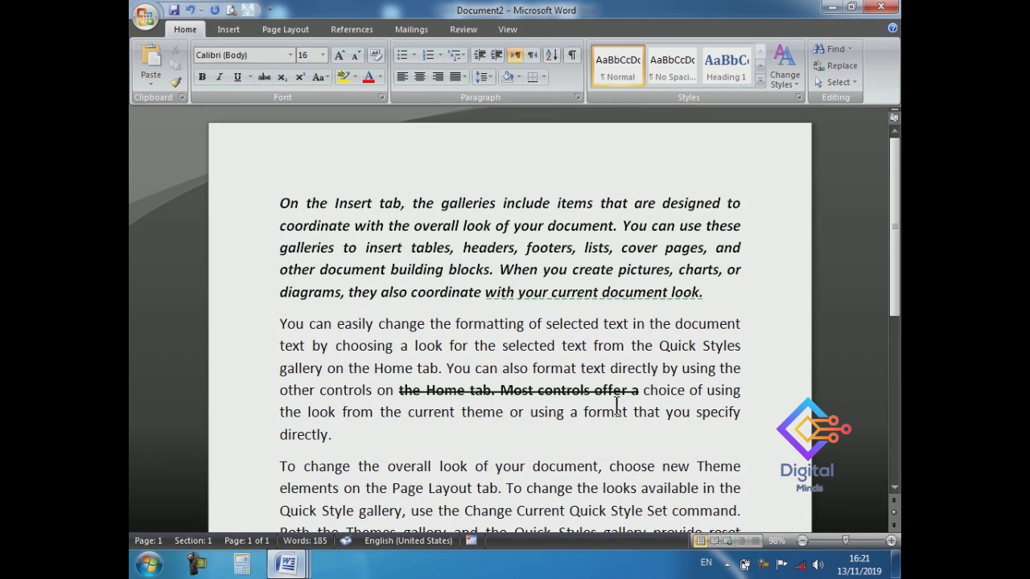
- Change the case of the whole document's text to UPPERCASE
{"action": "key", "text": "ctrl+a"}
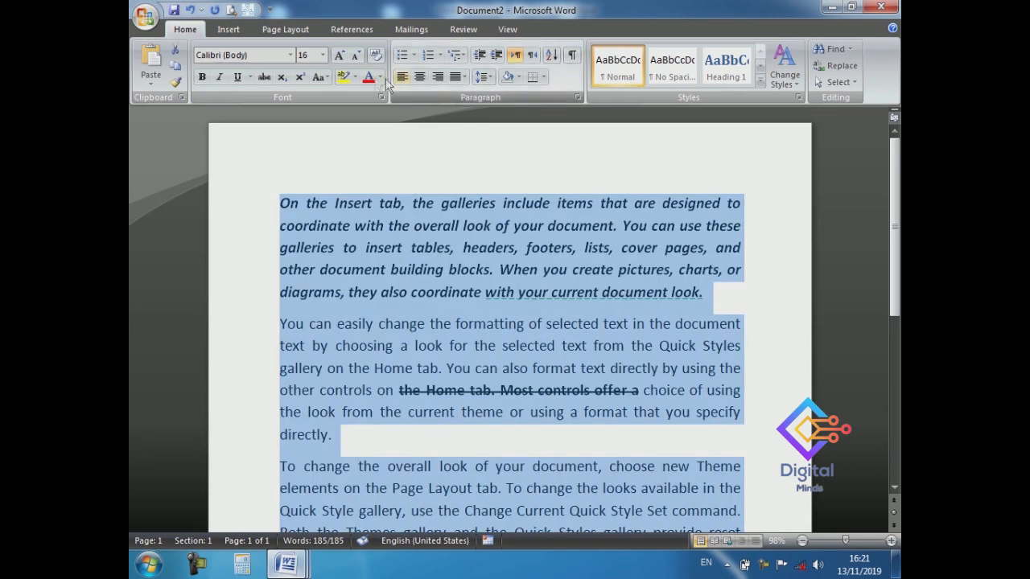
{"action": "left_click", "coordinate": [329, 77]}
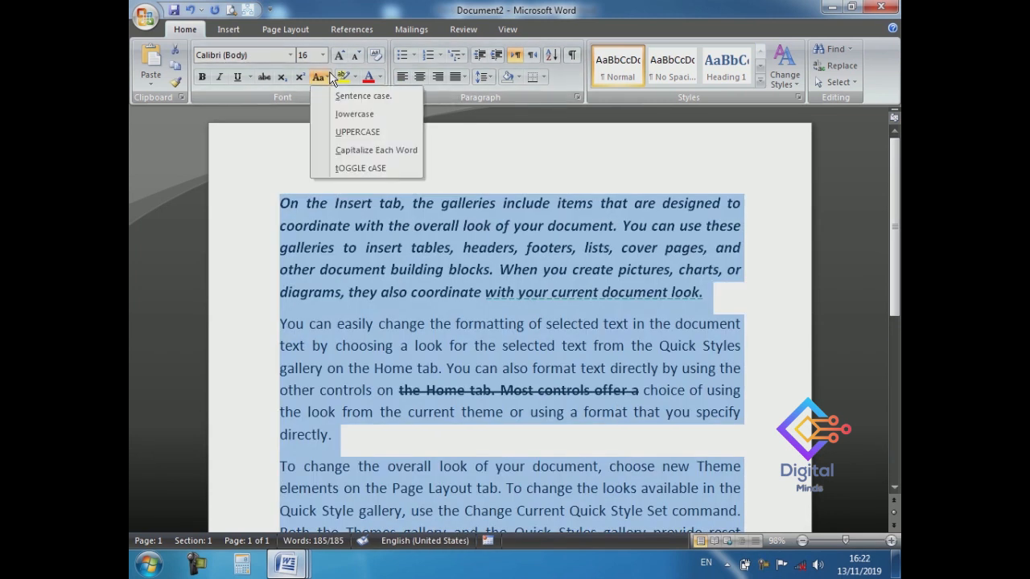
{"action": "left_click", "coordinate": [354, 132]}
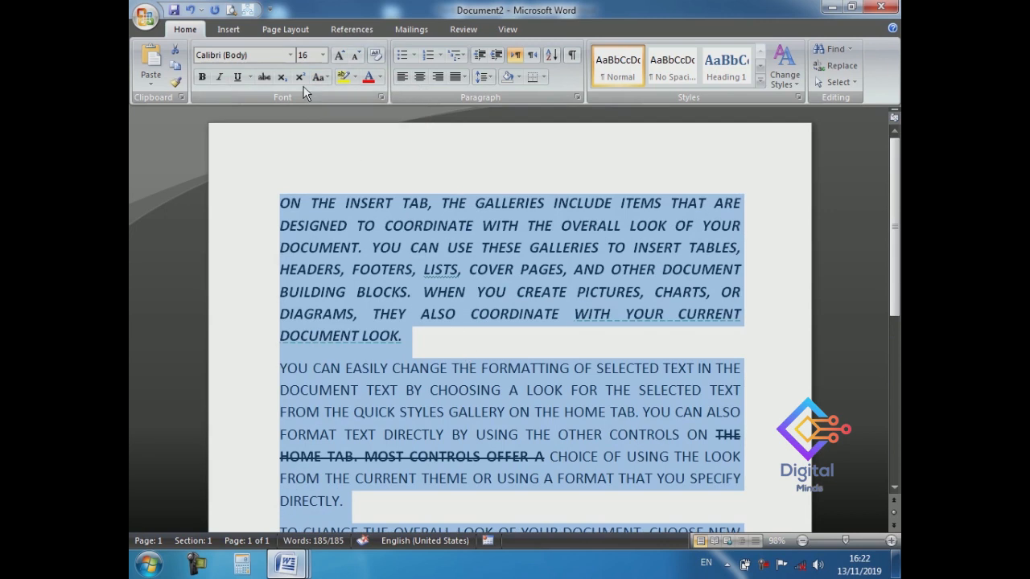
- Change the whole text to Sentence case and highlight the capital T that starts the third paragraph
{"action": "left_click", "coordinate": [328, 77]}
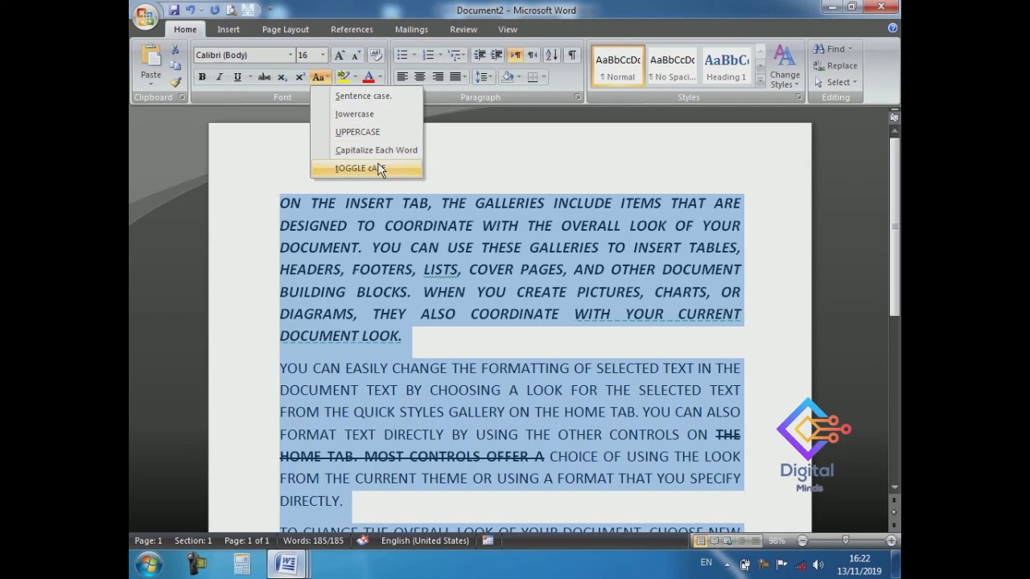
{"action": "left_click", "coordinate": [369, 101]}
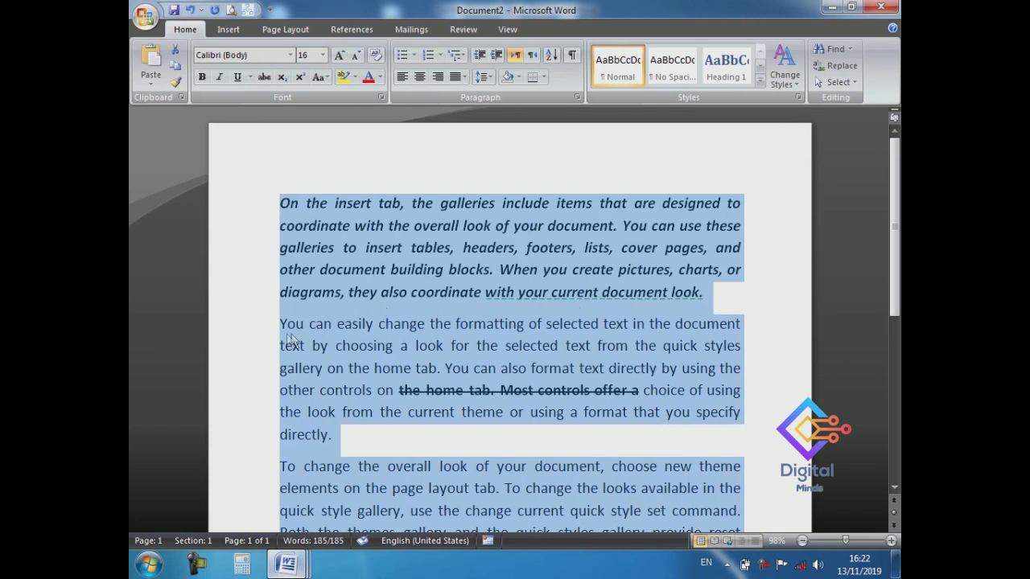
{"action": "left_click", "coordinate": [348, 445]}
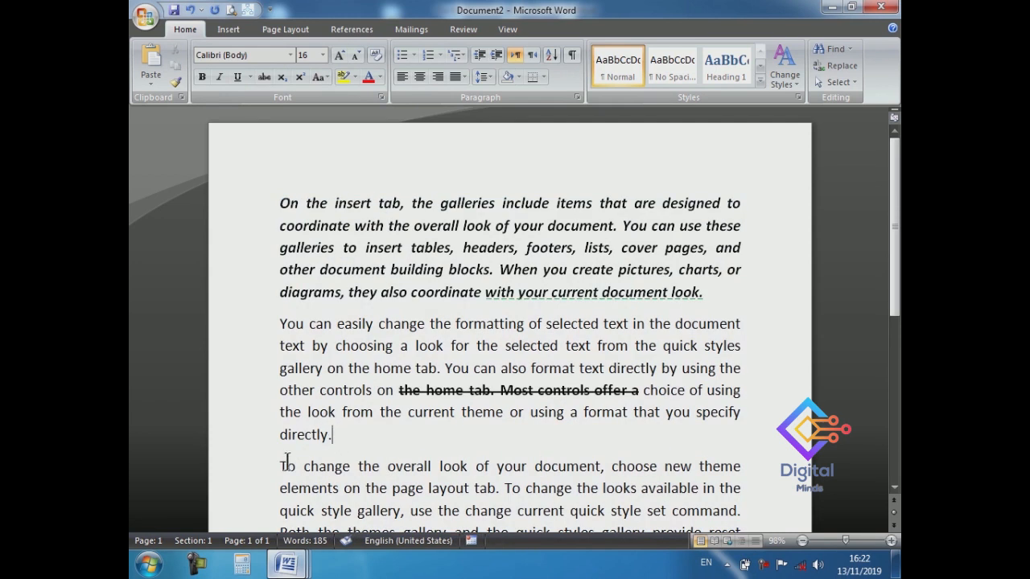
{"action": "left_click_drag", "start_coordinate": [280, 467], "coordinate": [288, 467]}
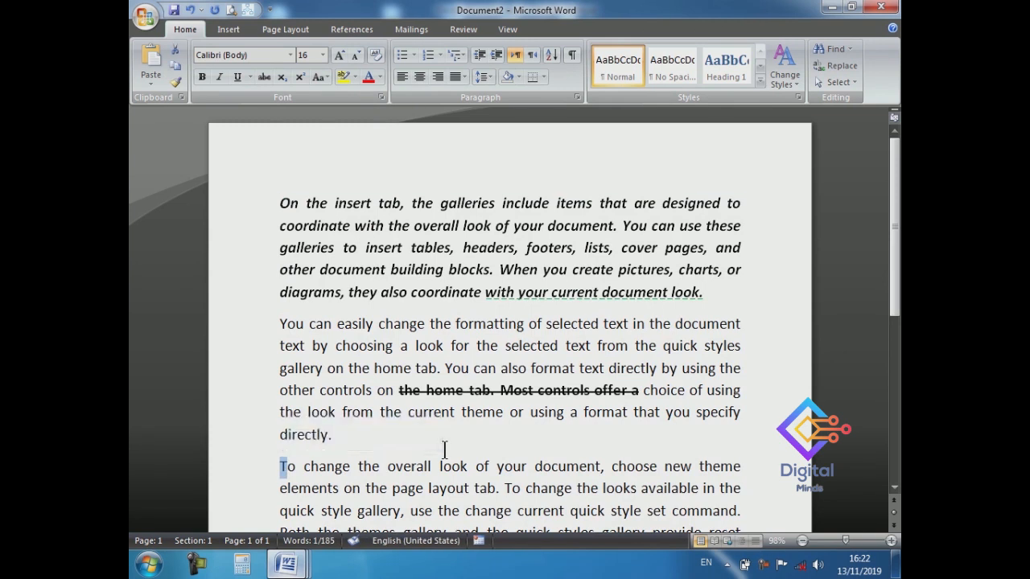
- Change the case of the whole document's text to lowercase
{"action": "key", "text": "ctrl+a"}
{"action": "left_click", "coordinate": [319, 77]}
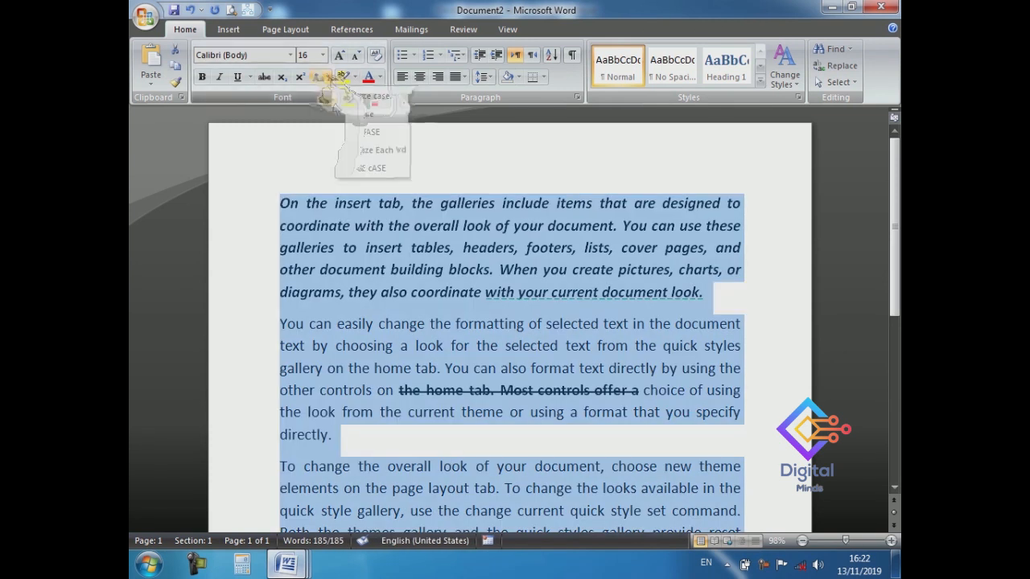
{"action": "left_click", "coordinate": [338, 114]}
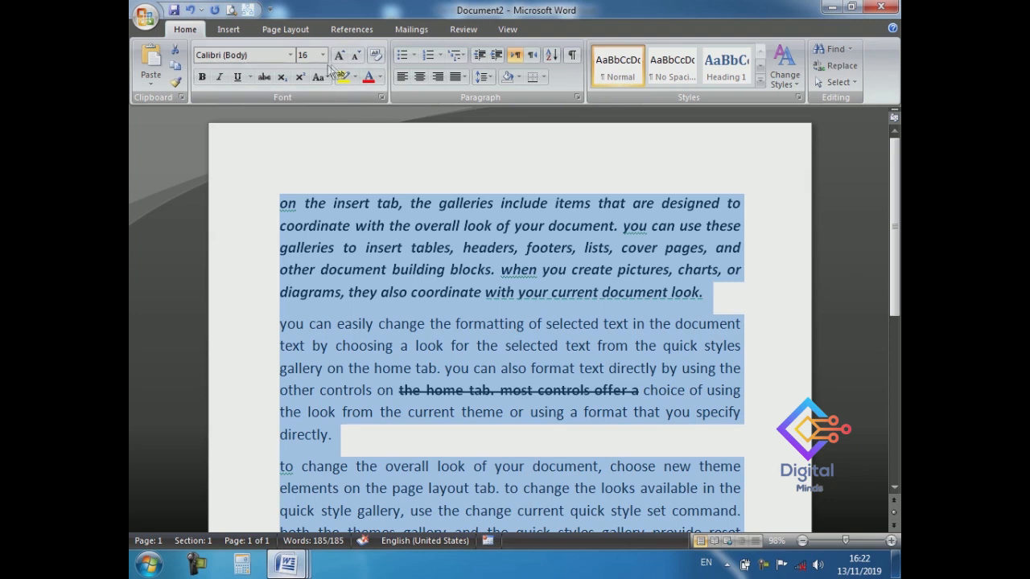
- Change all the text to UPPERCASE and switch it to Capitalize Each Word
{"action": "left_click", "coordinate": [325, 82]}
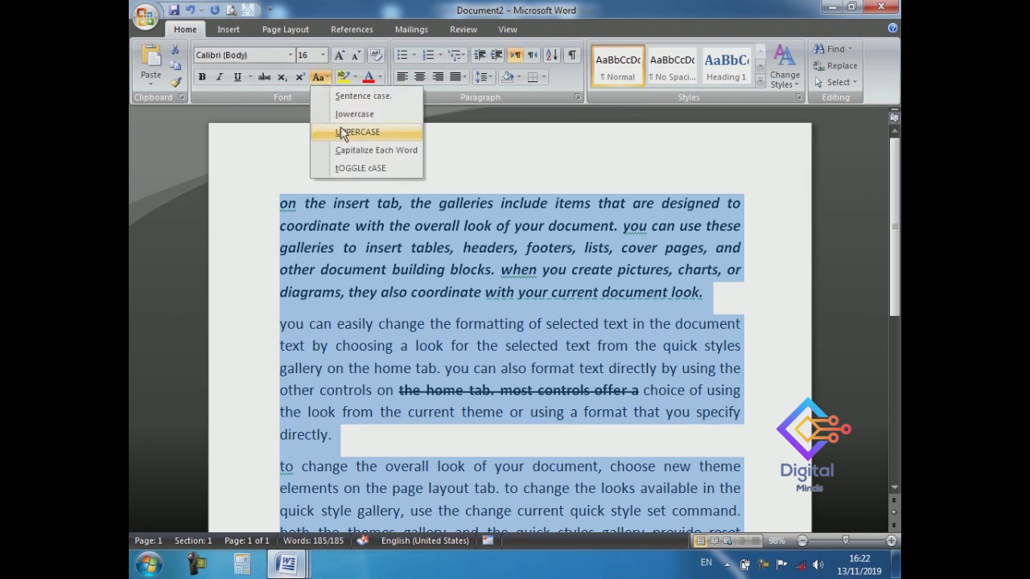
{"action": "left_click", "coordinate": [346, 132]}
{"action": "left_click", "coordinate": [318, 78]}
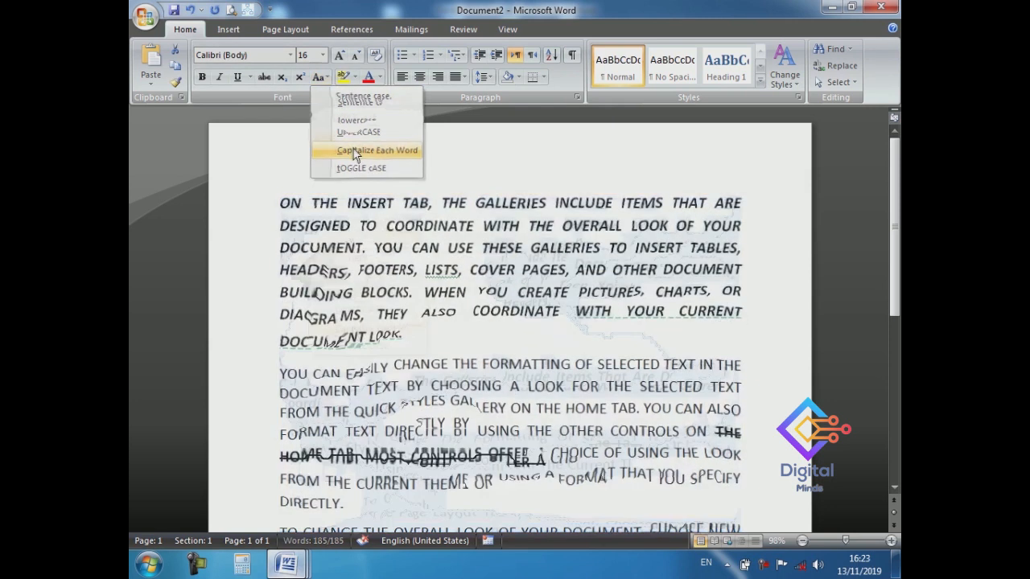
{"action": "left_click", "coordinate": [355, 150]}
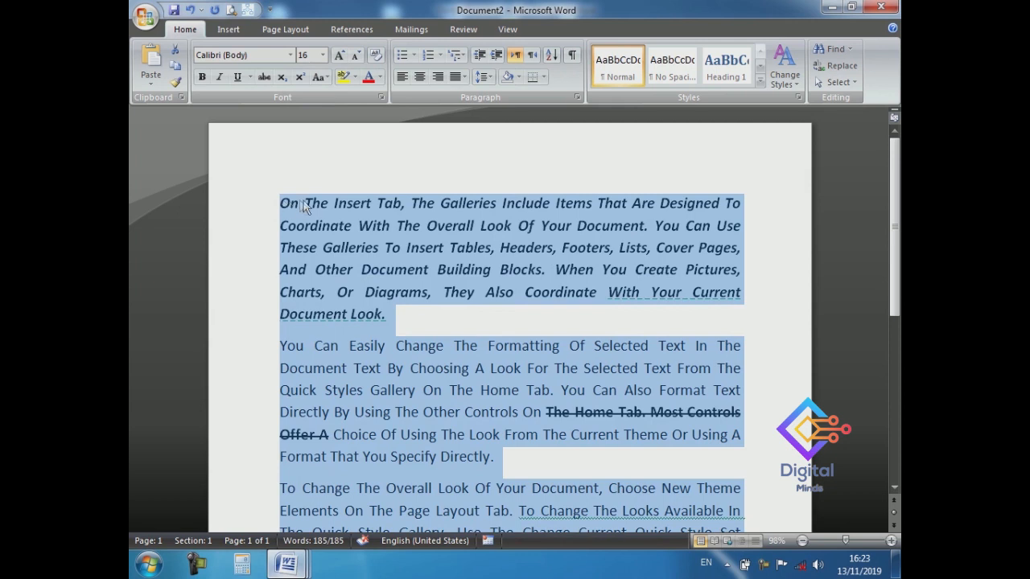
- Open the change-case options for the selected text
{"action": "left_click", "coordinate": [329, 77]}
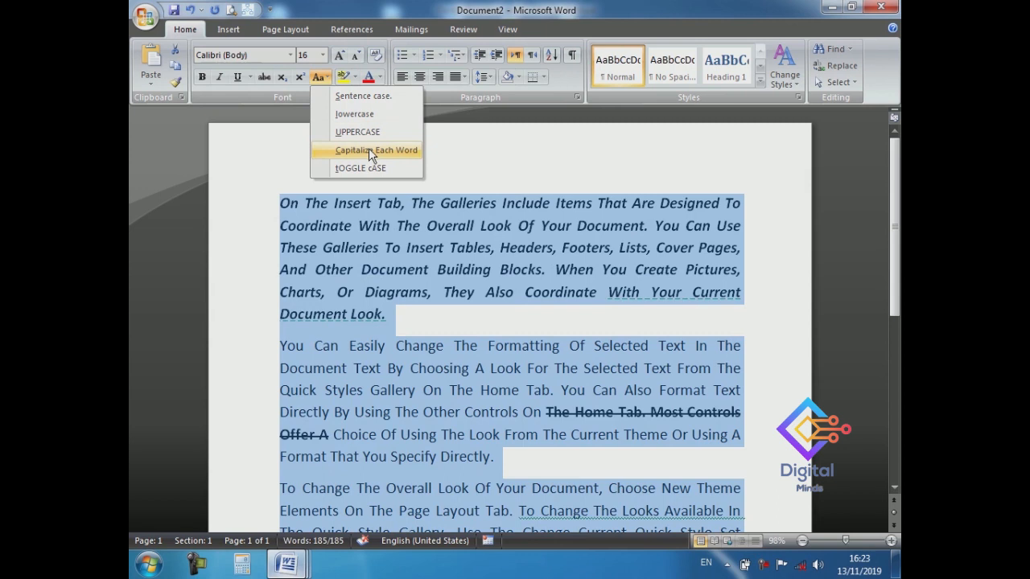